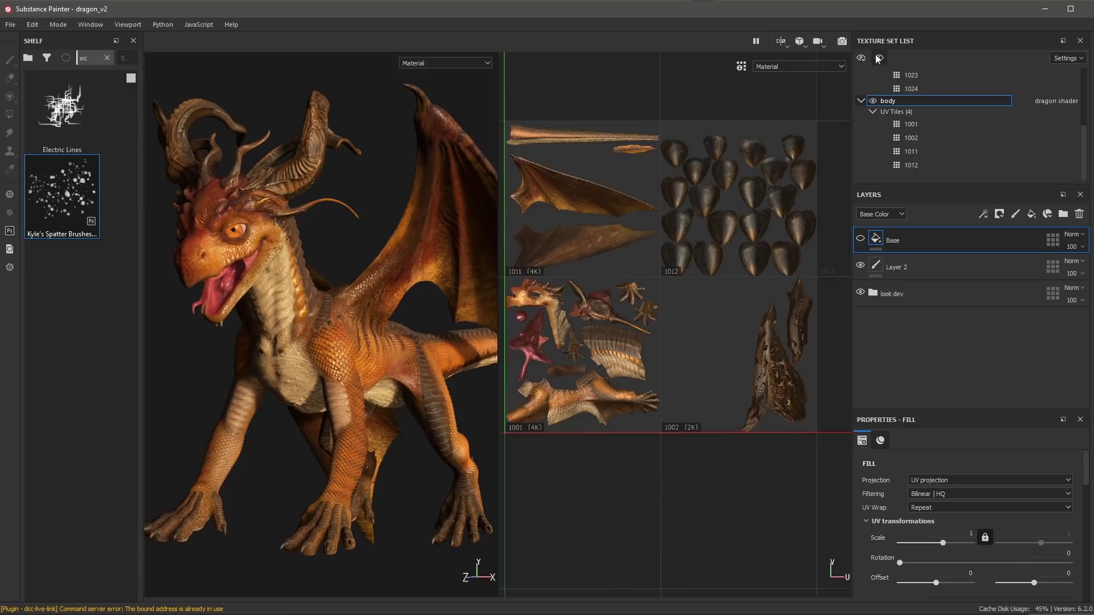
# Step: Add a new paint layer above the Base layer in the body texture set
pyautogui.moveTo(1084, 136)
pyautogui.mouseDown()
pyautogui.moveTo(1081, 79)
pyautogui.moveTo(1086, 135)
pyautogui.mouseUp()
pyautogui.click(886, 101)
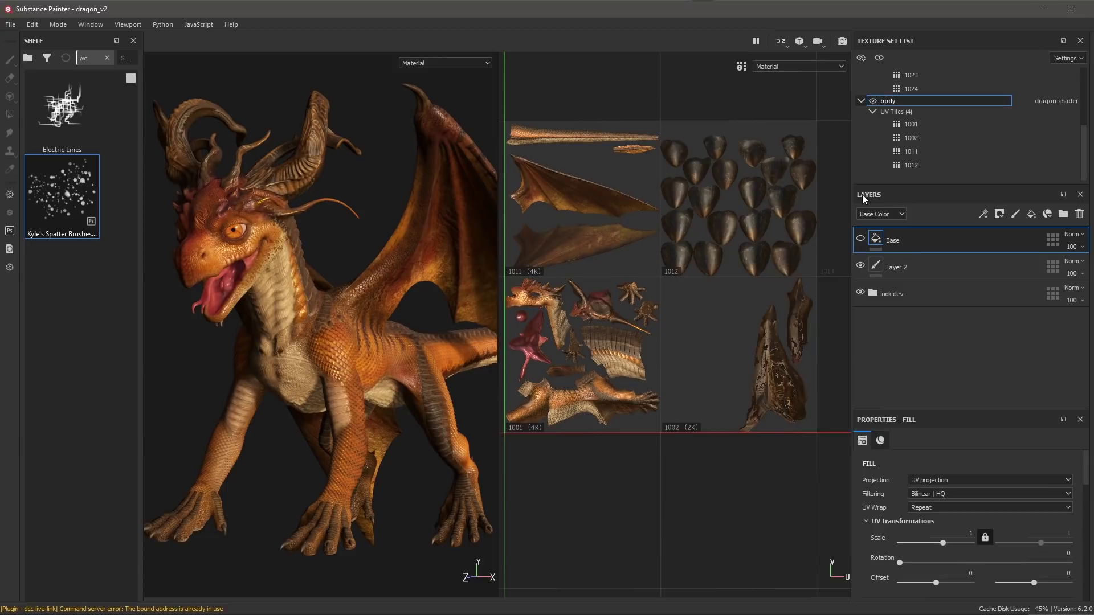
pyautogui.click(1014, 214)
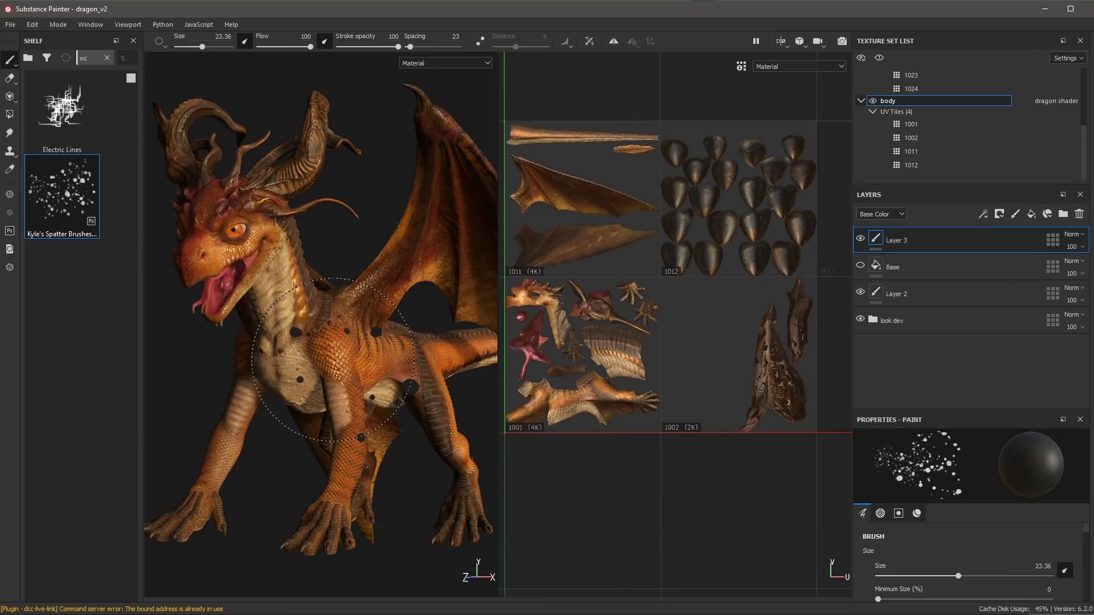
# Step: Set the spatter brush size to about 14.38
pyautogui.scroll(3, 333, 360)
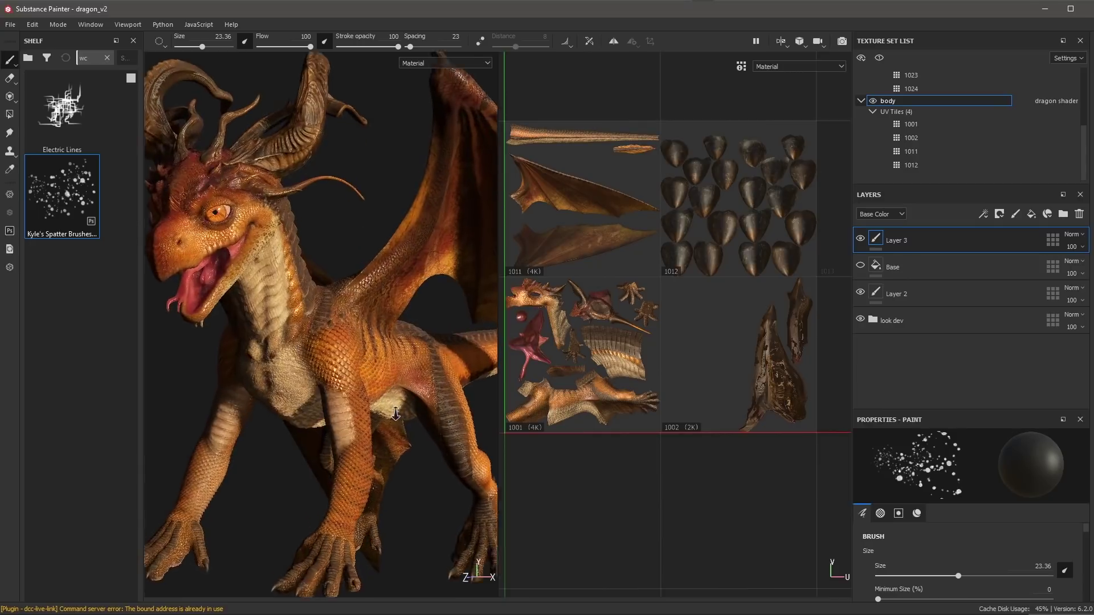
pyautogui.keyDown('ctrl'); pyautogui.moveTo(341, 355); pyautogui.dragTo(296, 355, button='right'); pyautogui.keyUp('ctrl')
pyautogui.keyDown('alt'); pyautogui.moveTo(341, 353); pyautogui.dragTo(316, 348); pyautogui.keyUp('alt')
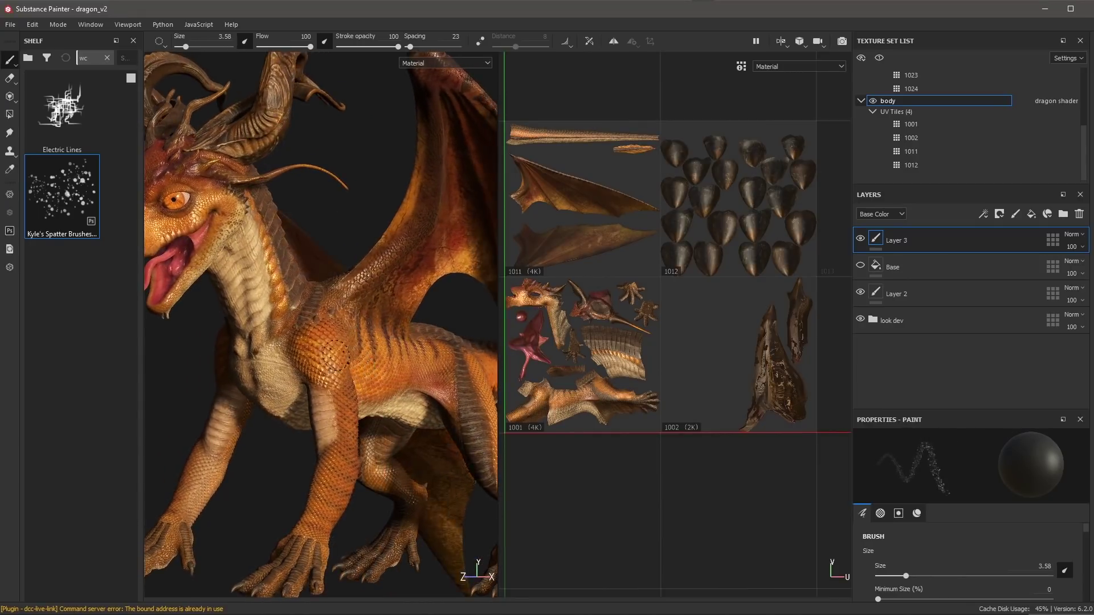
pyautogui.keyDown('ctrl'); pyautogui.moveTo(335, 345); pyautogui.dragTo(362, 345, button='right'); pyautogui.keyUp('ctrl')
# Step: Paint dark spatter over the dragon's neck, shoulder, flank and near wing in the 3D view
pyautogui.moveTo(321, 341)
pyautogui.mouseDown()
pyautogui.moveTo(373, 350)
pyautogui.moveTo(408, 282)
pyautogui.moveTo(435, 266)
pyautogui.mouseUp()
pyautogui.moveTo(454, 364)
pyautogui.mouseDown()
pyautogui.moveTo(265, 319)
pyautogui.moveTo(273, 328)
pyautogui.mouseUp()
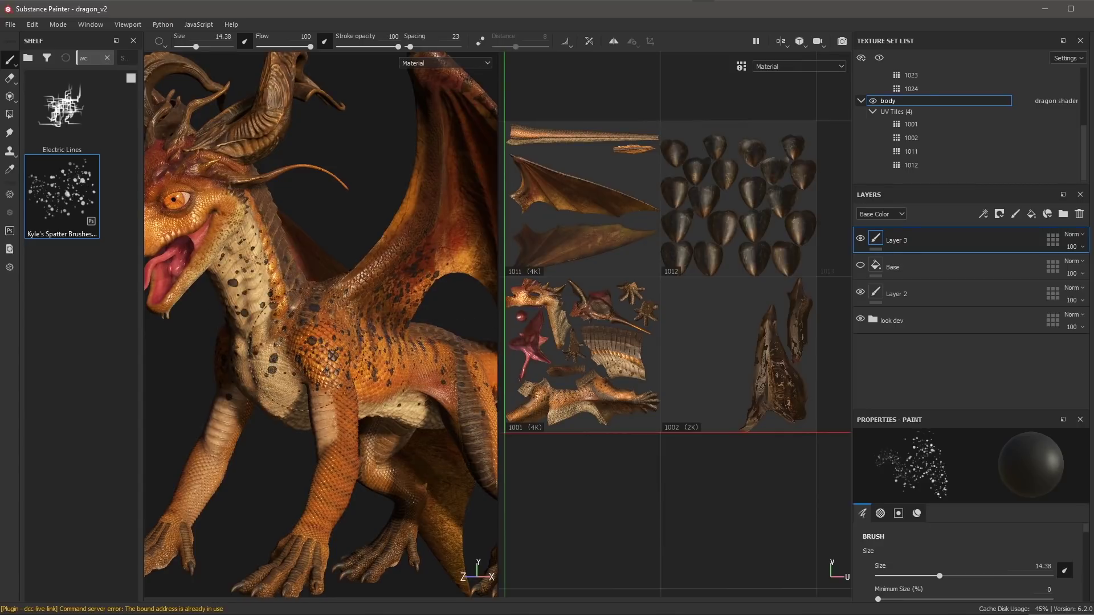
pyautogui.scroll(-2, 308, 302)
pyautogui.moveTo(311, 297)
pyautogui.keyDown('ctrl'); pyautogui.keyDown('alt'); pyautogui.mouseDown()
pyautogui.moveTo(367, 331)
pyautogui.moveTo(279, 342)
pyautogui.moveTo(240, 325)
pyautogui.moveTo(248, 319)
pyautogui.mouseUp(); pyautogui.keyUp('alt'); pyautogui.keyUp('ctrl')
pyautogui.scroll(2, 279, 342)
pyautogui.keyDown('alt'); pyautogui.moveTo(314, 247); pyautogui.dragTo(376, 341); pyautogui.keyUp('alt')
pyautogui.keyDown('alt'); pyautogui.moveTo(345, 437); pyautogui.dragTo(419, 373); pyautogui.keyUp('alt')
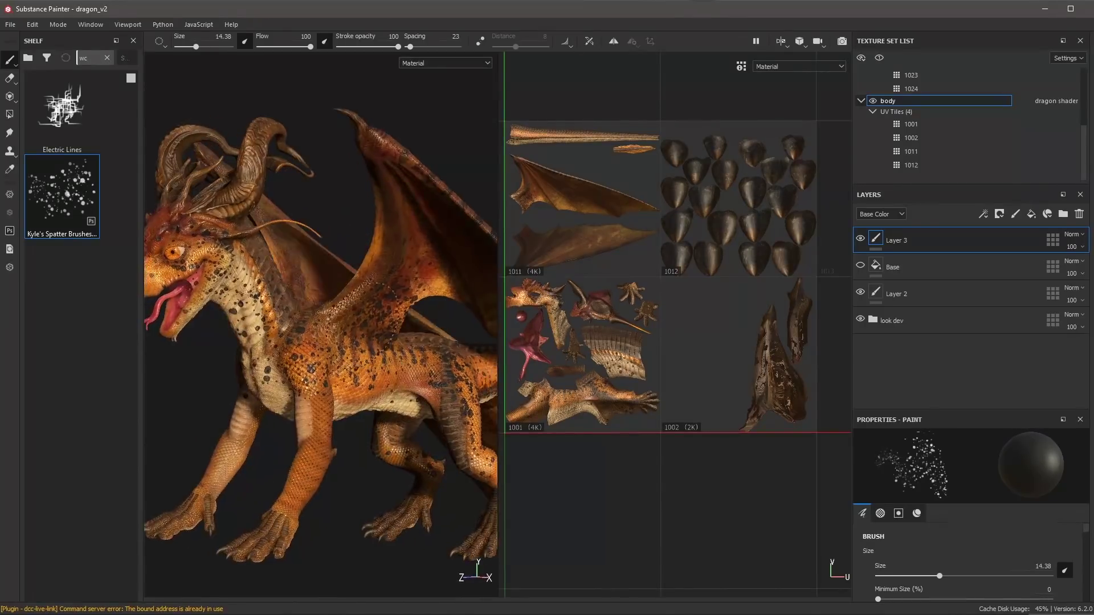
pyautogui.keyDown('alt'); pyautogui.moveTo(418, 373); pyautogui.dragTo(436, 367, button='right'); pyautogui.keyUp('alt')
# Step: Paint more spatter across the wing and body islands of UV tiles 1011 and 1001 in the 2D view
pyautogui.keyDown('alt'); pyautogui.moveTo(593, 302); pyautogui.dragTo(627, 296, button='right'); pyautogui.keyUp('alt')
pyautogui.keyDown('alt'); pyautogui.moveTo(570, 279); pyautogui.dragTo(686, 323, button='middle'); pyautogui.keyUp('alt')
pyautogui.moveTo(687, 324)
pyautogui.keyDown('alt'); pyautogui.mouseDown(button='right')
pyautogui.moveTo(697, 323)
pyautogui.moveTo(723, 257)
pyautogui.mouseUp(button='right'); pyautogui.keyUp('alt')
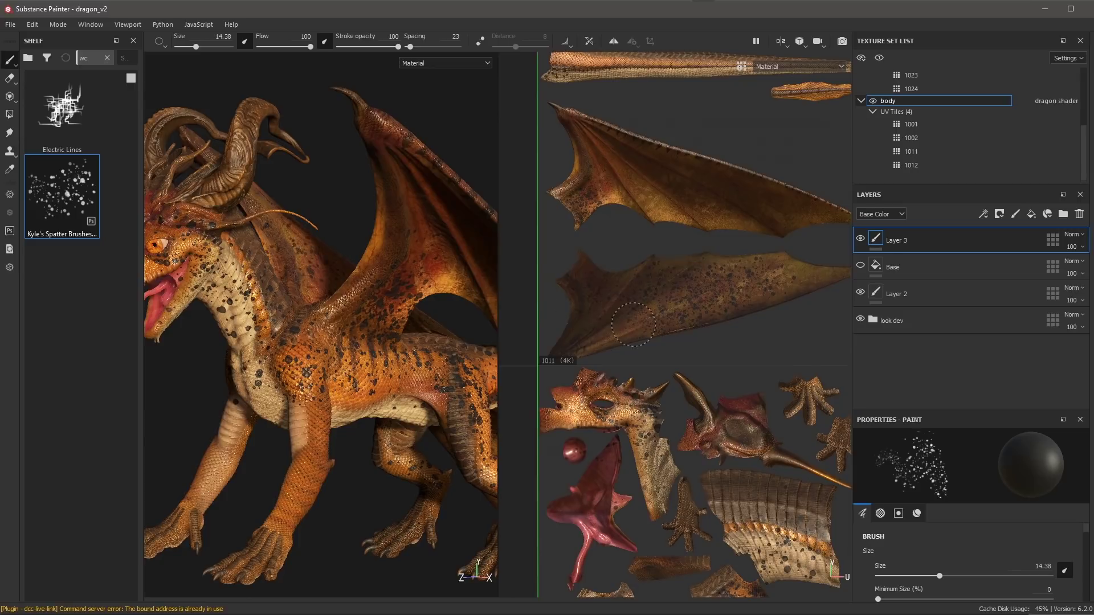
pyautogui.keyDown('alt'); pyautogui.moveTo(638, 321); pyautogui.dragTo(666, 197, button='middle'); pyautogui.keyUp('alt')
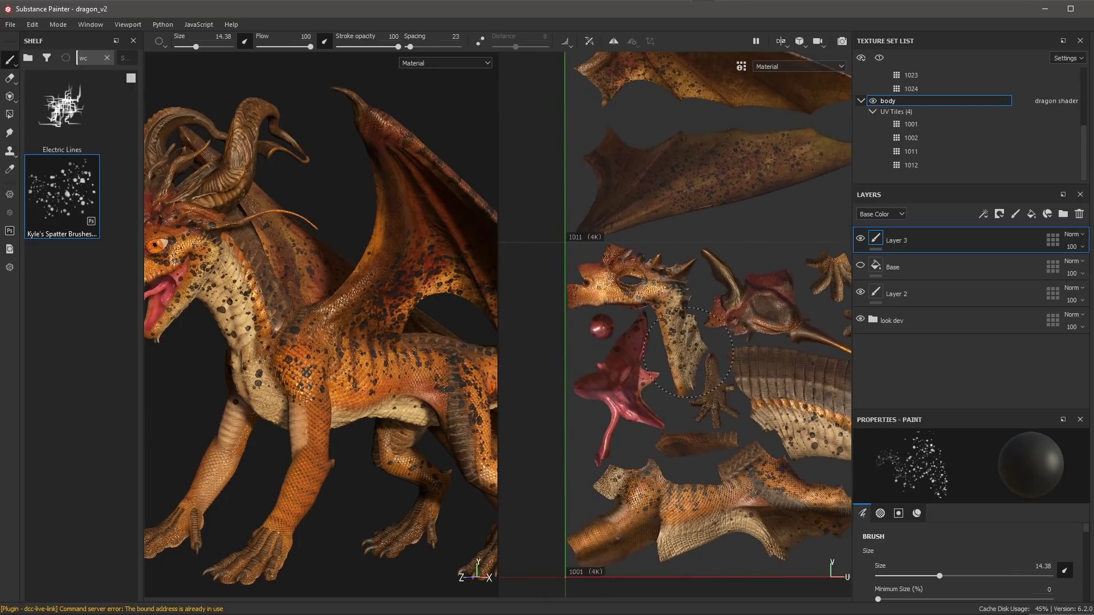
pyautogui.scroll(-3, 664, 325)
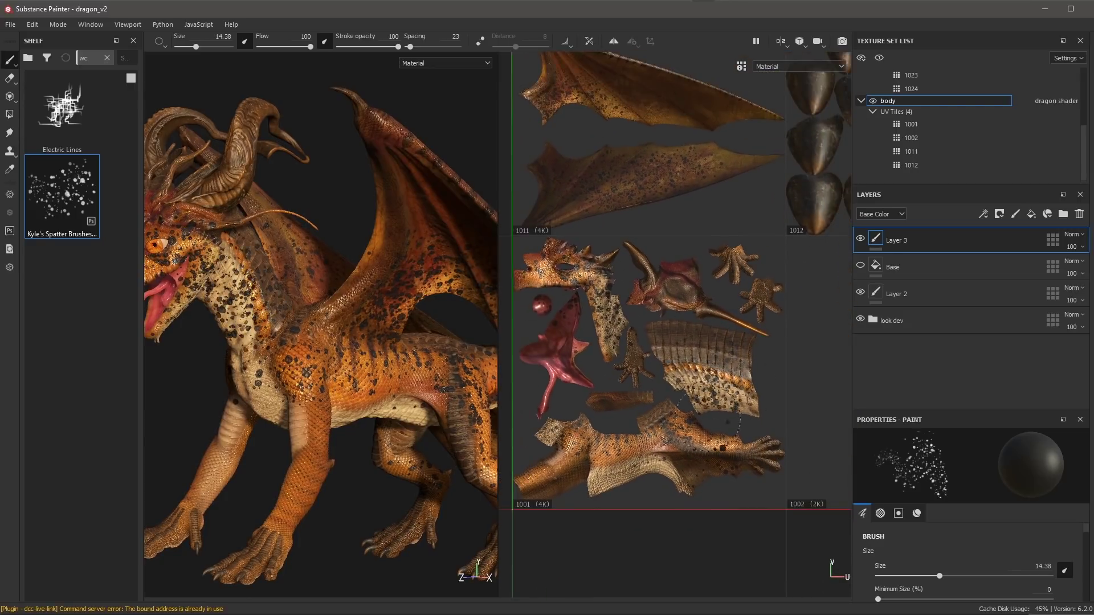
pyautogui.scroll(-2, 692, 421)
pyautogui.keyDown('alt'); pyautogui.moveTo(692, 421); pyautogui.dragTo(584, 508, button='middle'); pyautogui.keyUp('alt')
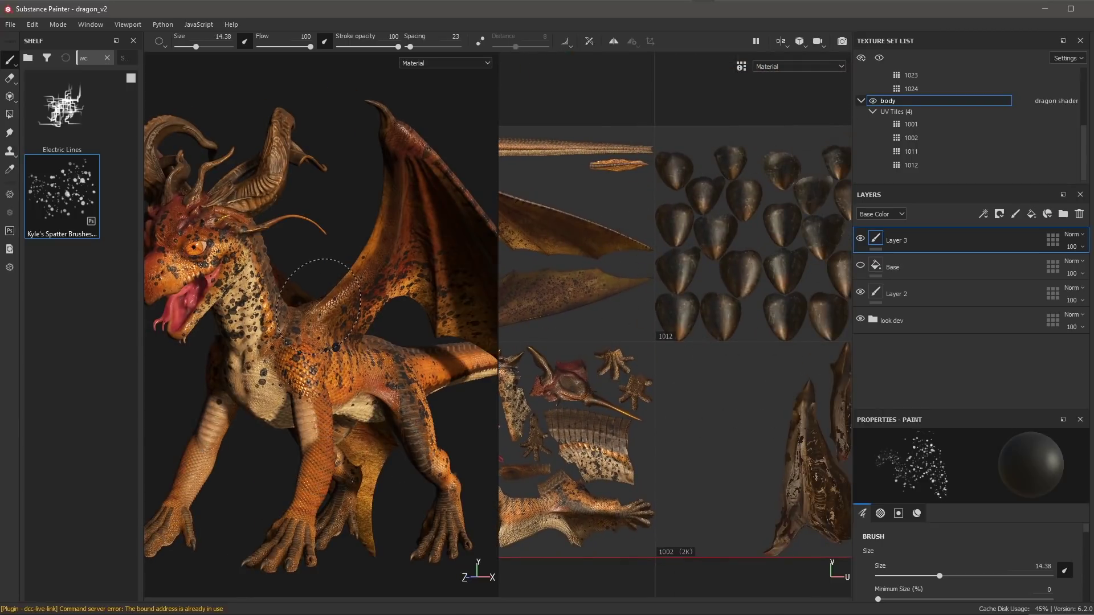
# Step: Undo all the spatter strokes painted on Layer 3
pyautogui.hotkey('ctrl', 'z')
pyautogui.hotkey('ctrl', 'z')
pyautogui.hotkey('ctrl', 'z')
pyautogui.hotkey('ctrl', 'z')
pyautogui.hotkey('ctrl', 'z')
pyautogui.hotkey('ctrl', 'z')
pyautogui.hotkey('ctrl', 'z')
pyautogui.hotkey('ctrl', 'z')
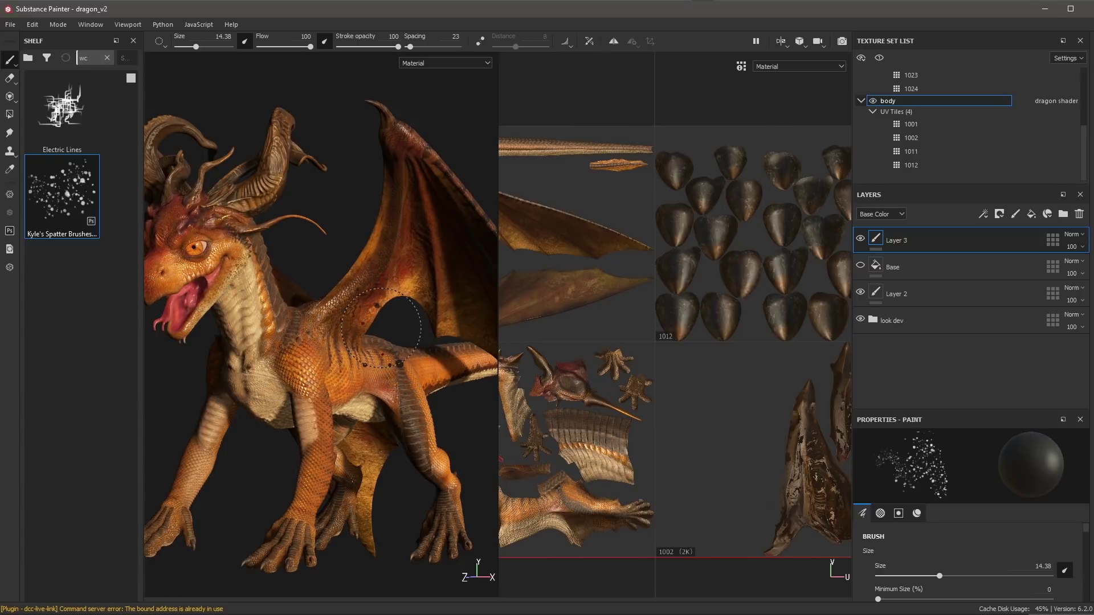
# Step: Enable the height channel in the spatter brush's material in addition to color
pyautogui.keyDown('alt'); pyautogui.moveTo(386, 329); pyautogui.dragTo(403, 323, button='middle'); pyautogui.keyUp('alt')
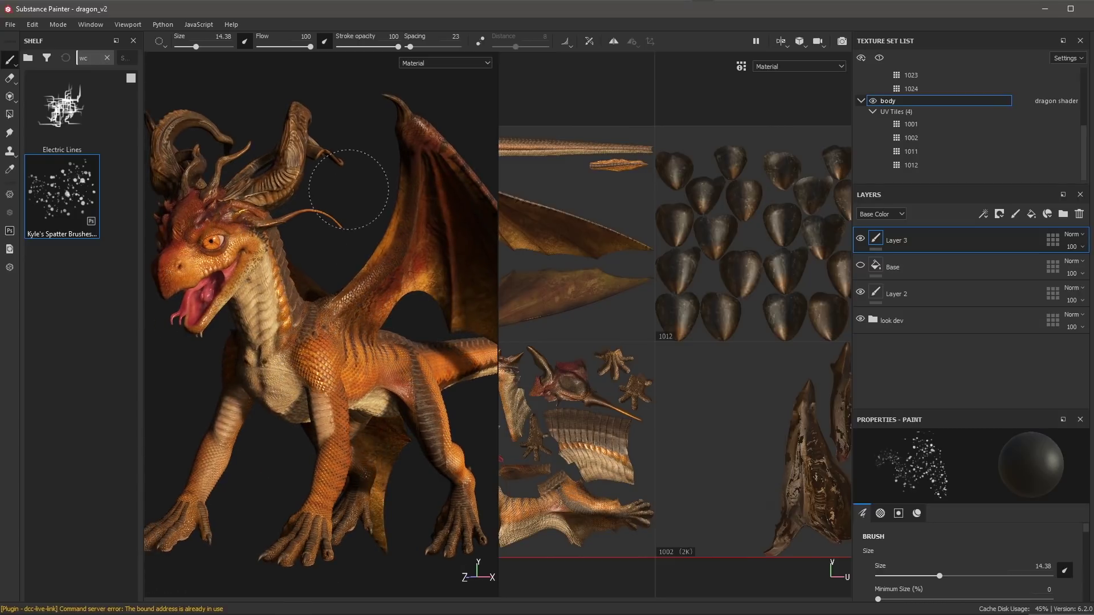
pyautogui.press('p')
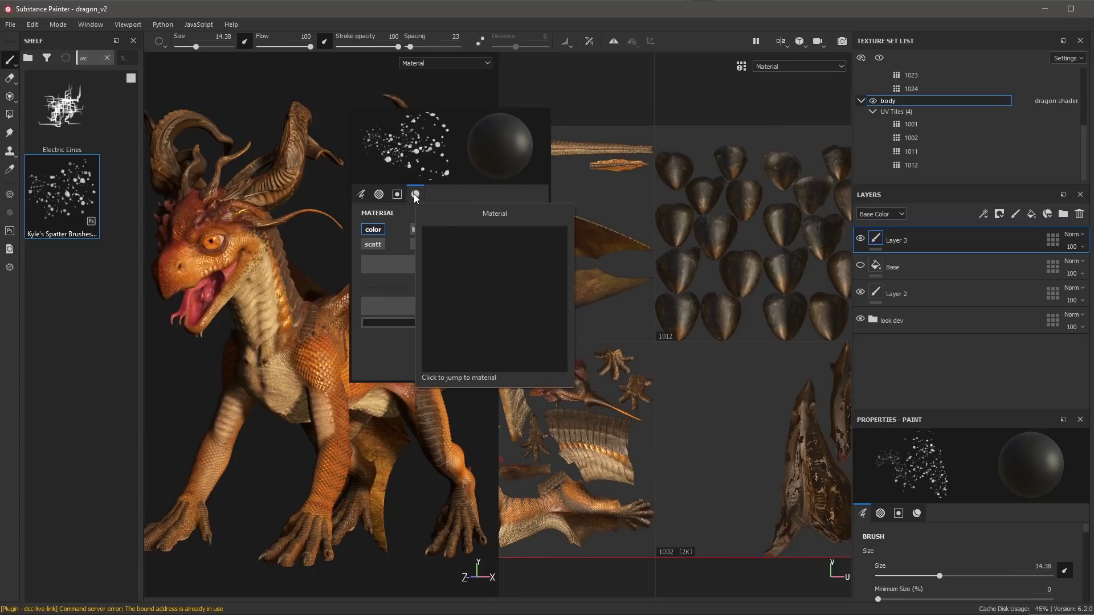
pyautogui.click(422, 231)
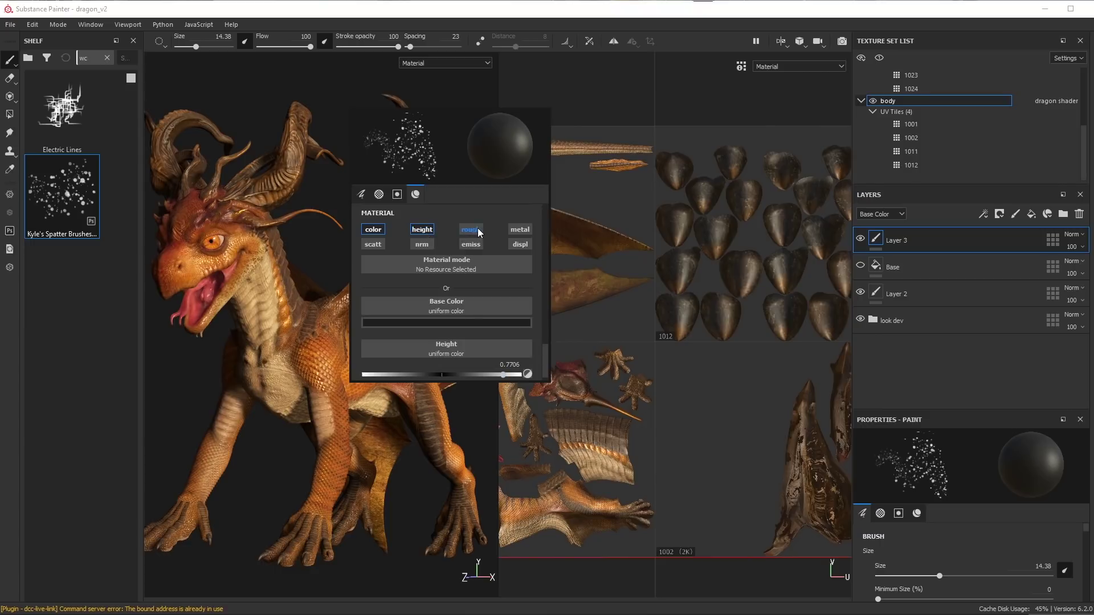
pyautogui.keyDown('alt'); pyautogui.moveTo(357, 388); pyautogui.dragTo(331, 372); pyautogui.keyUp('alt')
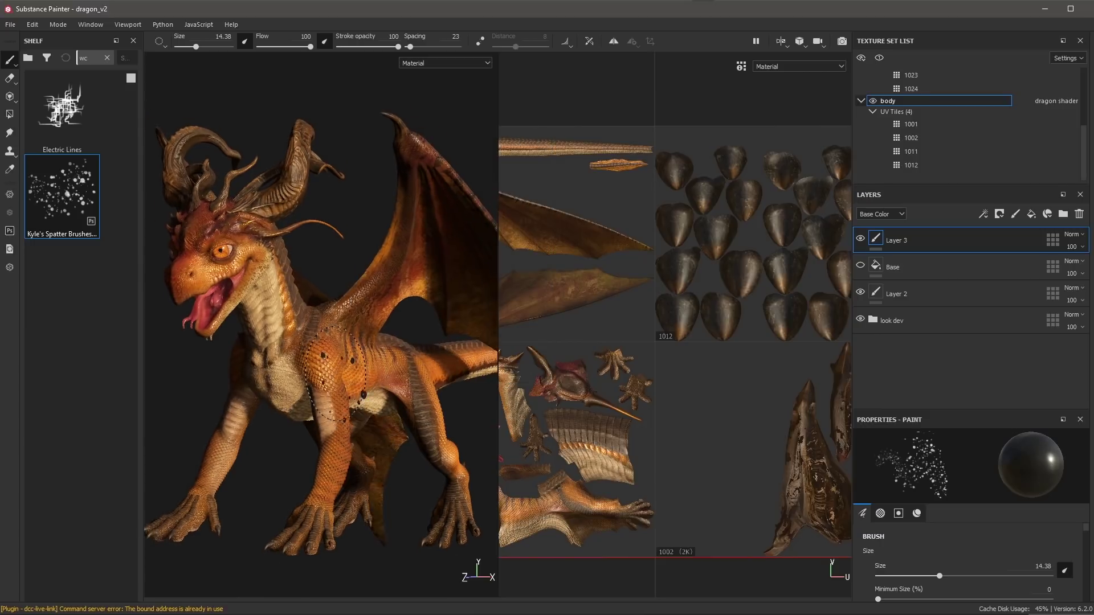
pyautogui.keyDown('alt'); pyautogui.moveTo(331, 372); pyautogui.dragTo(362, 364, button='middle'); pyautogui.keyUp('alt')
pyautogui.keyDown('alt'); pyautogui.moveTo(362, 365); pyautogui.dragTo(371, 383); pyautogui.keyUp('alt')
pyautogui.keyDown('alt'); pyautogui.moveTo(371, 383); pyautogui.dragTo(389, 387, button='right'); pyautogui.keyUp('alt')
pyautogui.keyDown('alt'); pyautogui.moveTo(389, 387); pyautogui.dragTo(337, 376, button='middle'); pyautogui.keyUp('alt')
pyautogui.moveTo(337, 376)
pyautogui.keyDown('alt'); pyautogui.mouseDown()
pyautogui.moveTo(343, 365)
pyautogui.moveTo(293, 335)
pyautogui.moveTo(225, 211)
pyautogui.moveTo(284, 379)
pyautogui.moveTo(373, 348)
pyautogui.moveTo(425, 279)
pyautogui.moveTo(401, 370)
pyautogui.mouseUp(); pyautogui.keyUp('alt')
pyautogui.keyDown('alt'); pyautogui.moveTo(402, 370); pyautogui.dragTo(360, 331, button='middle'); pyautogui.keyUp('alt')
pyautogui.keyDown('alt'); pyautogui.moveTo(360, 331); pyautogui.dragTo(324, 347); pyautogui.keyUp('alt')
pyautogui.moveTo(432, 365)
pyautogui.mouseDown()
pyautogui.moveTo(448, 438)
pyautogui.moveTo(421, 291)
pyautogui.moveTo(365, 307)
pyautogui.moveTo(268, 433)
pyautogui.moveTo(328, 378)
pyautogui.moveTo(359, 399)
pyautogui.mouseUp()
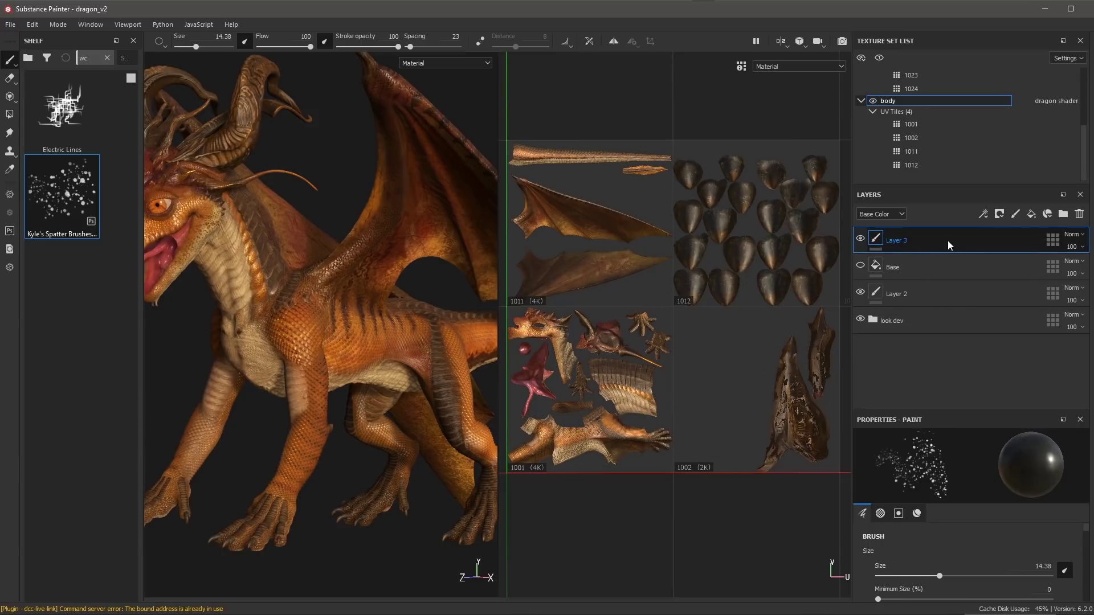
# Step: Exclude tiles 1011, 1012 and 1002 from Layer 3's UV tile mask, and include tile 1011 again
pyautogui.click(1052, 240)
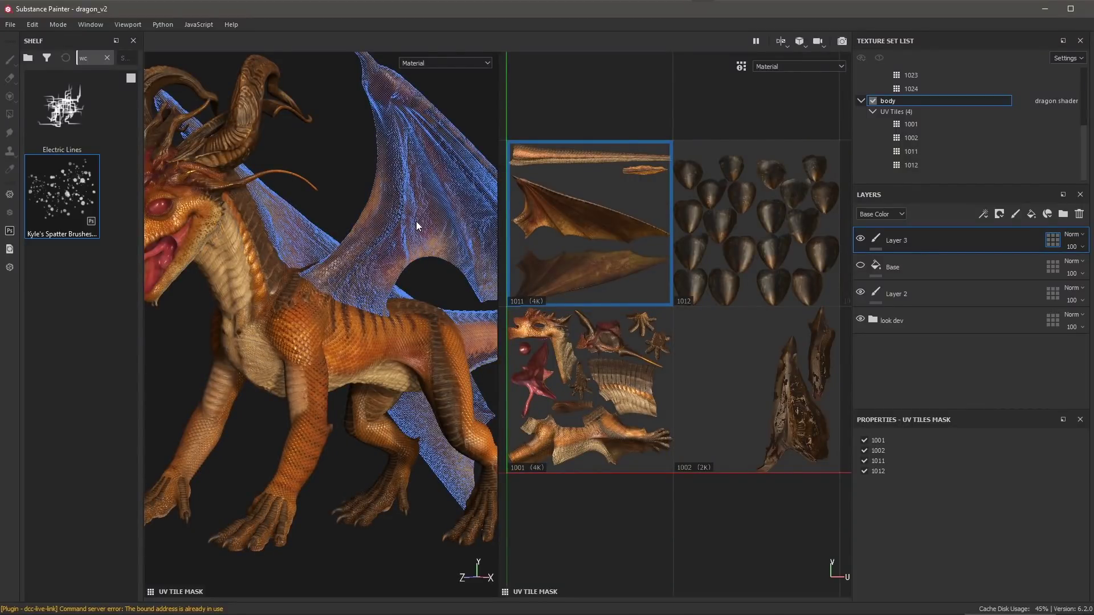
pyautogui.click(570, 220)
pyautogui.click(720, 230)
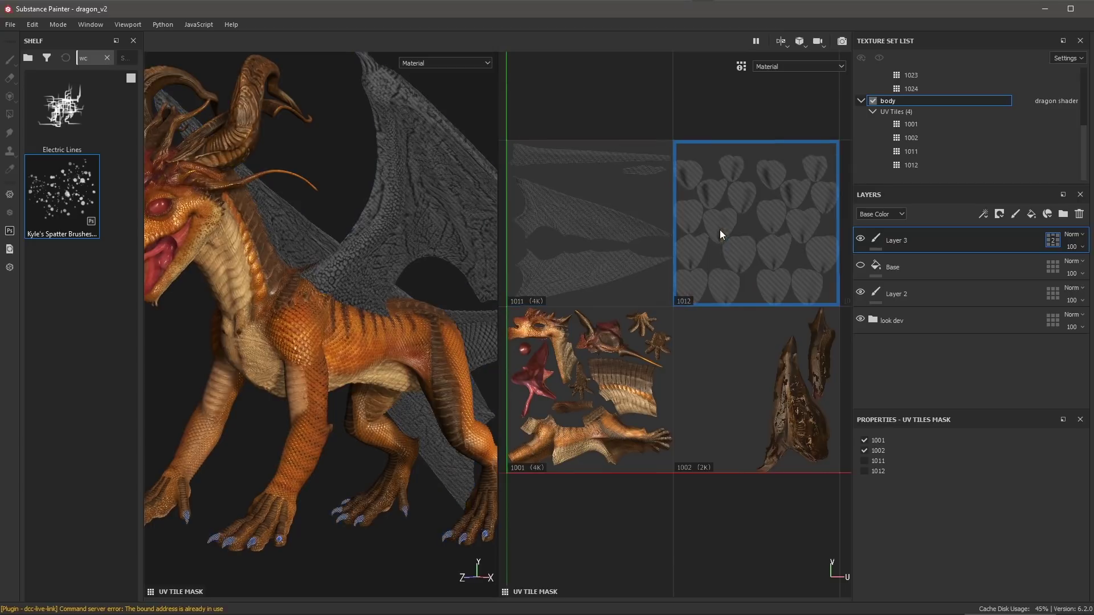
pyautogui.click(739, 413)
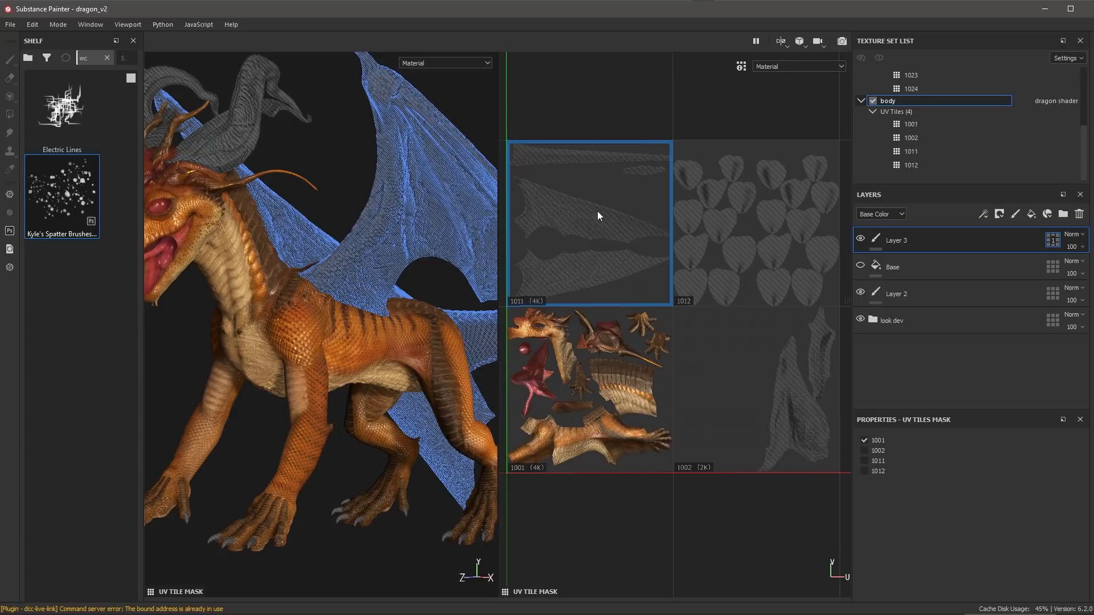
pyautogui.click(597, 212)
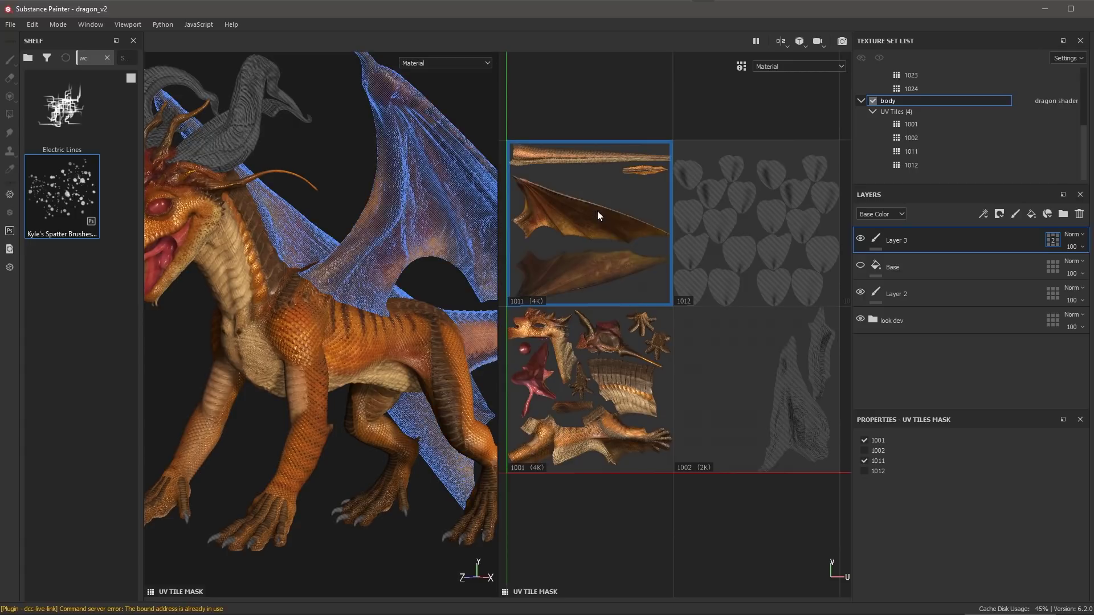
# Step: Toggle the wing tile 1011 off and on by picking it on the model, and re-include tiles 1002 and 1012 in Layer 3's mask
pyautogui.click(1051, 245)
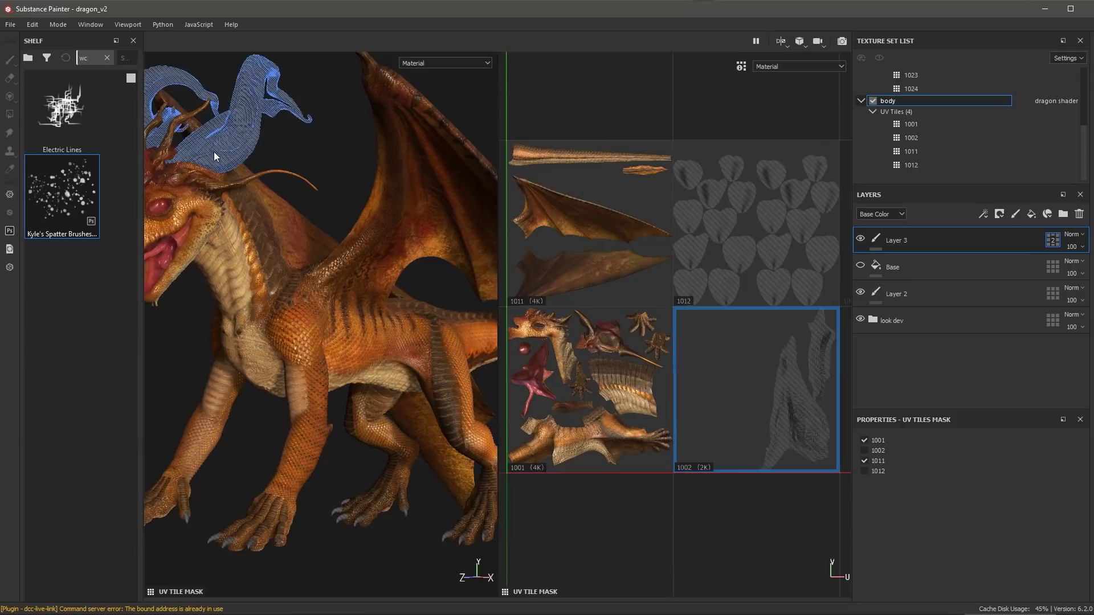
pyautogui.click(416, 176)
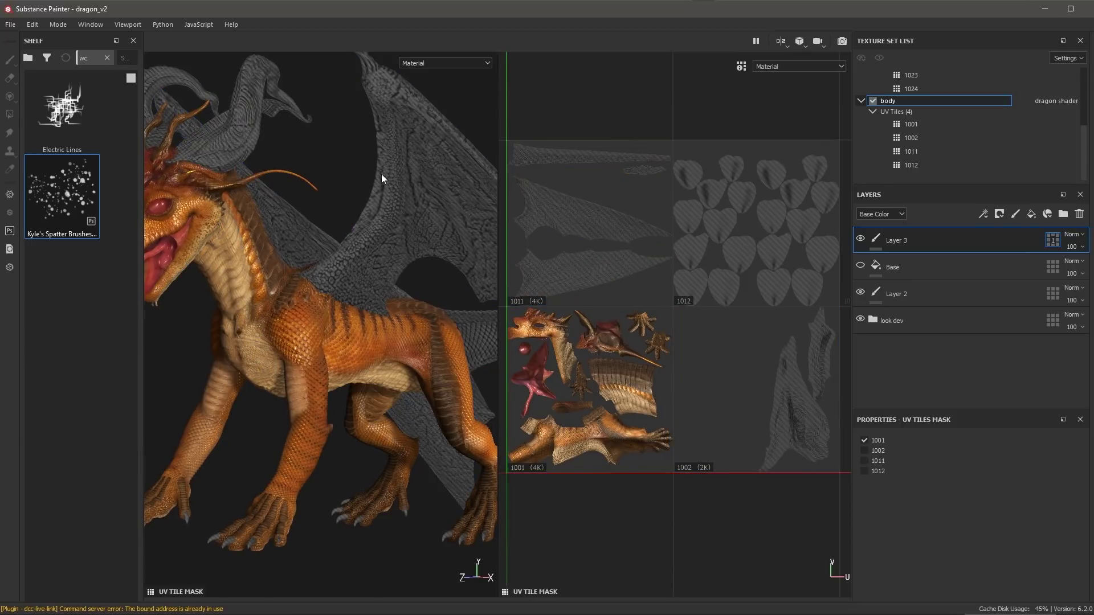
pyautogui.click(387, 196)
pyautogui.click(241, 124)
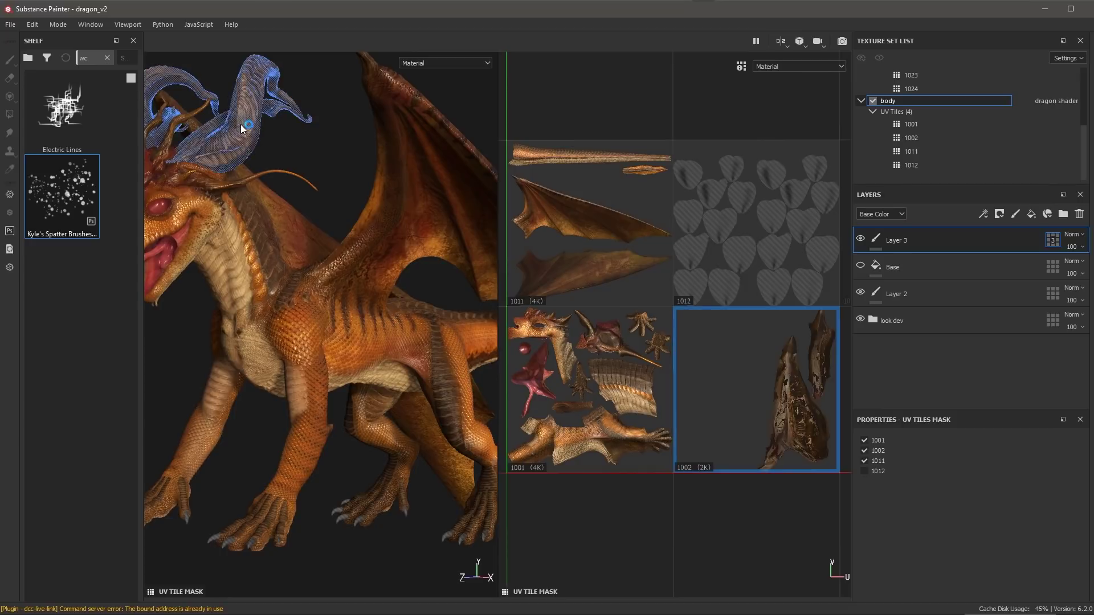
pyautogui.click(788, 214)
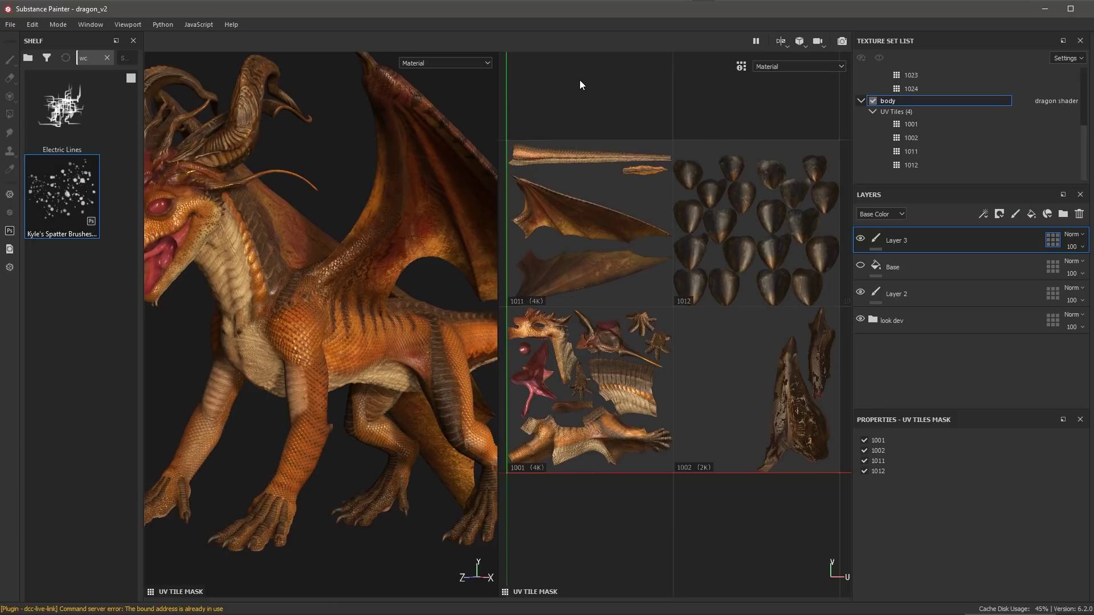
# Step: Restrict Layer 3 to UV tile 1001 by excluding tiles 1011, 1012 and 1002 from its mask, and return to painting
pyautogui.keyDown('ctrl'); pyautogui.moveTo(558, 92); pyautogui.dragTo(777, 211); pyautogui.keyUp('ctrl')
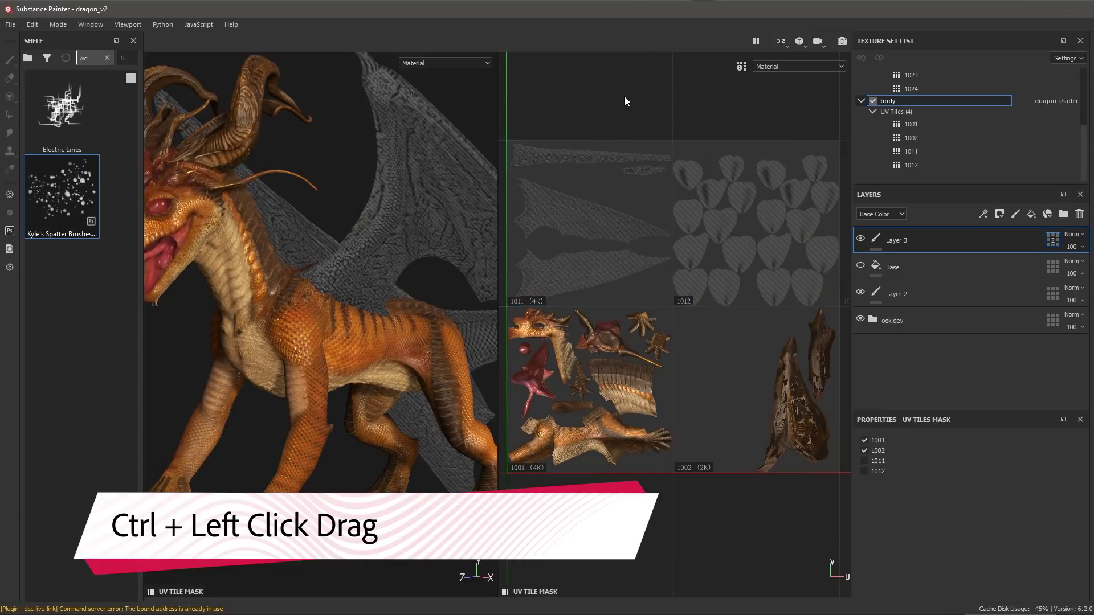
pyautogui.keyDown('ctrl'); pyautogui.click(778, 424); pyautogui.keyUp('ctrl')
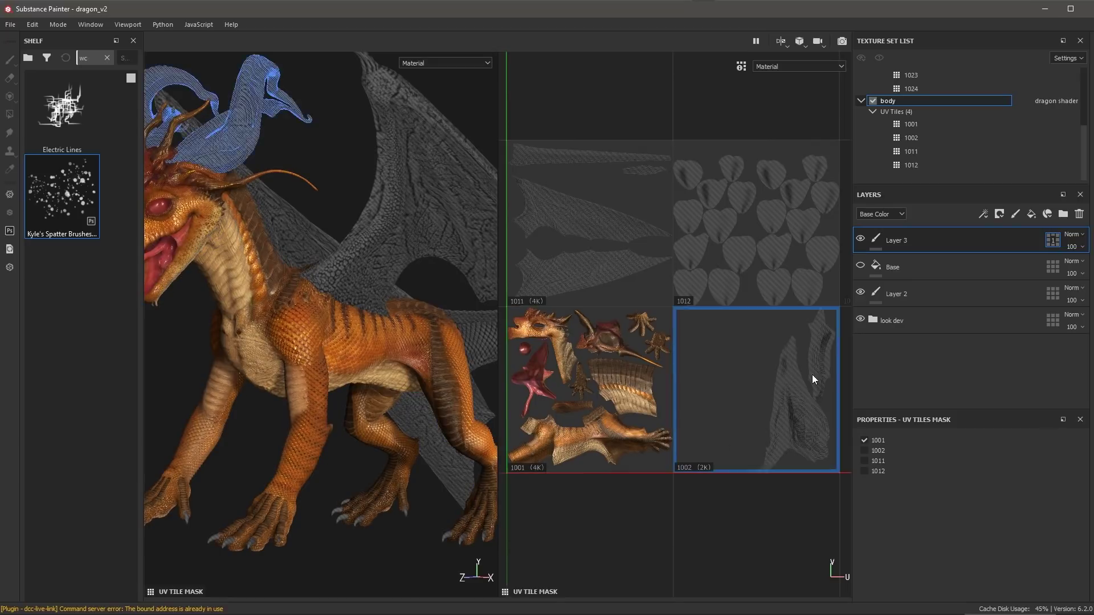
pyautogui.click(875, 239)
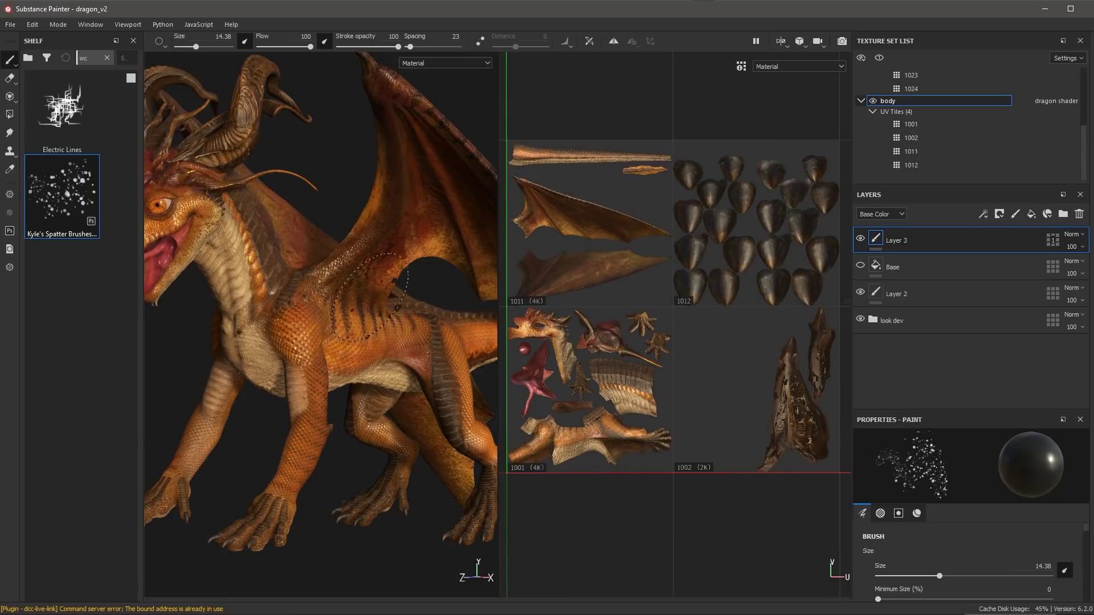
# Step: Reduce the brush size to 9.06 and paint raised dark spatter over the dragon's shoulder and front flank
pyautogui.keyDown('alt'); pyautogui.moveTo(406, 272); pyautogui.dragTo(376, 273); pyautogui.keyUp('alt')
pyautogui.moveTo(342, 274)
pyautogui.keyDown('alt'); pyautogui.mouseDown(button='right')
pyautogui.moveTo(347, 384)
pyautogui.moveTo(287, 288)
pyautogui.mouseUp(button='right'); pyautogui.keyUp('alt')
pyautogui.keyDown('alt'); pyautogui.moveTo(373, 344); pyautogui.dragTo(334, 325, button='middle'); pyautogui.keyUp('alt')
pyautogui.keyDown('ctrl'); pyautogui.moveTo(334, 325); pyautogui.dragTo(310, 324, button='right'); pyautogui.keyUp('ctrl')
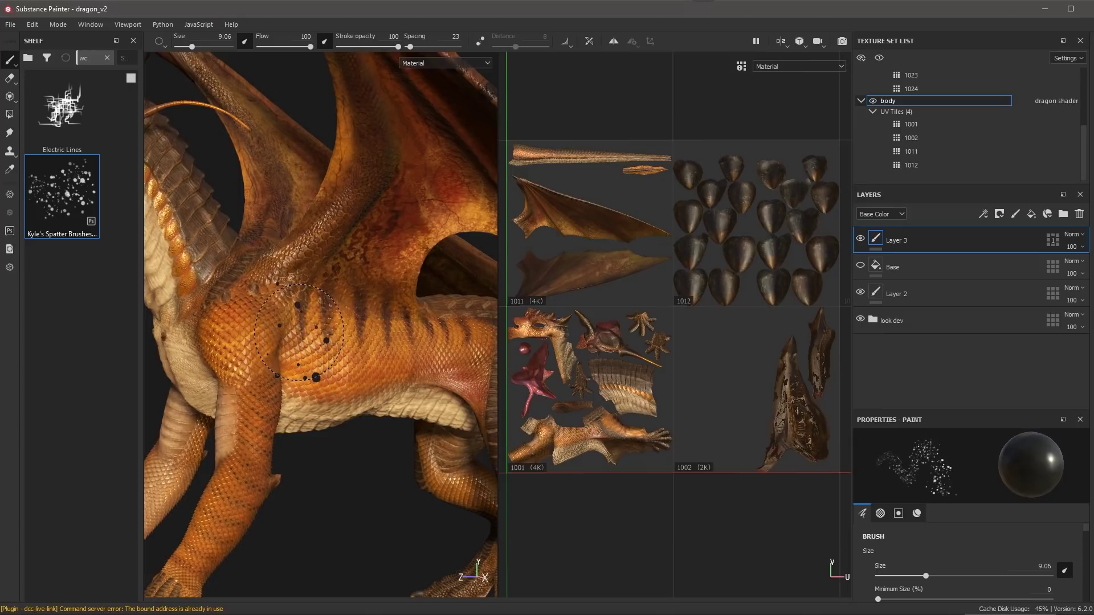
pyautogui.moveTo(300, 334)
pyautogui.mouseDown()
pyautogui.moveTo(336, 323)
pyautogui.moveTo(311, 326)
pyautogui.mouseUp()
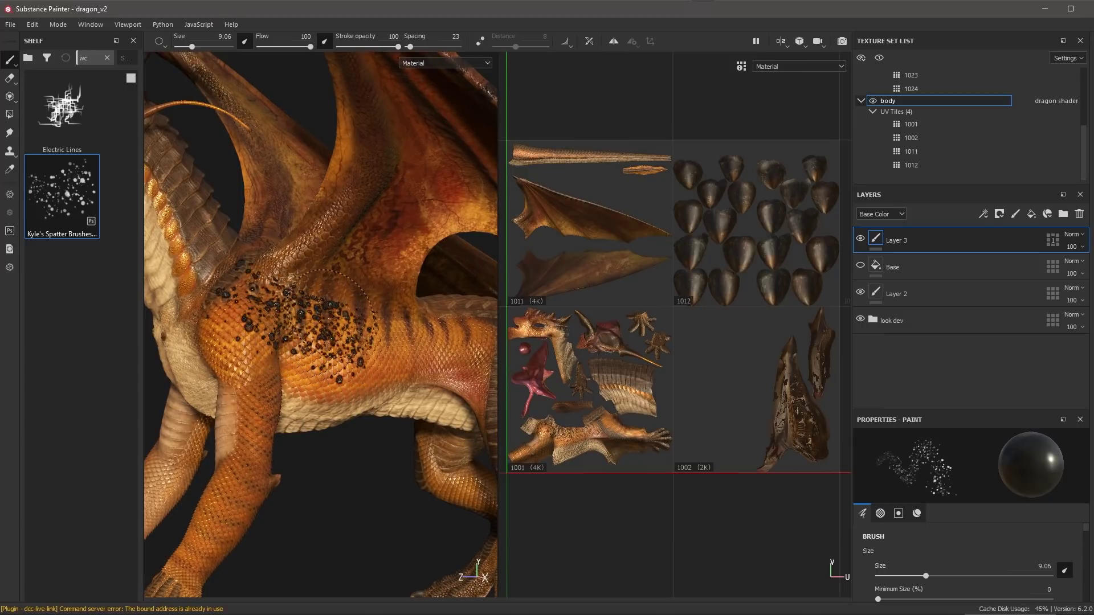
# Step: Extend the dark spatter along the flank toward the hind leg and up across the near wing
pyautogui.moveTo(446, 326); pyautogui.dragTo(348, 309)
pyautogui.moveTo(250, 314)
pyautogui.mouseDown()
pyautogui.moveTo(240, 314)
pyautogui.moveTo(455, 341)
pyautogui.moveTo(363, 362)
pyautogui.moveTo(418, 376)
pyautogui.moveTo(399, 373)
pyautogui.mouseUp()
pyautogui.keyDown('alt'); pyautogui.moveTo(398, 373); pyautogui.dragTo(407, 394, button='right'); pyautogui.keyUp('alt')
pyautogui.keyDown('alt'); pyautogui.moveTo(393, 373); pyautogui.dragTo(399, 370); pyautogui.keyUp('alt')
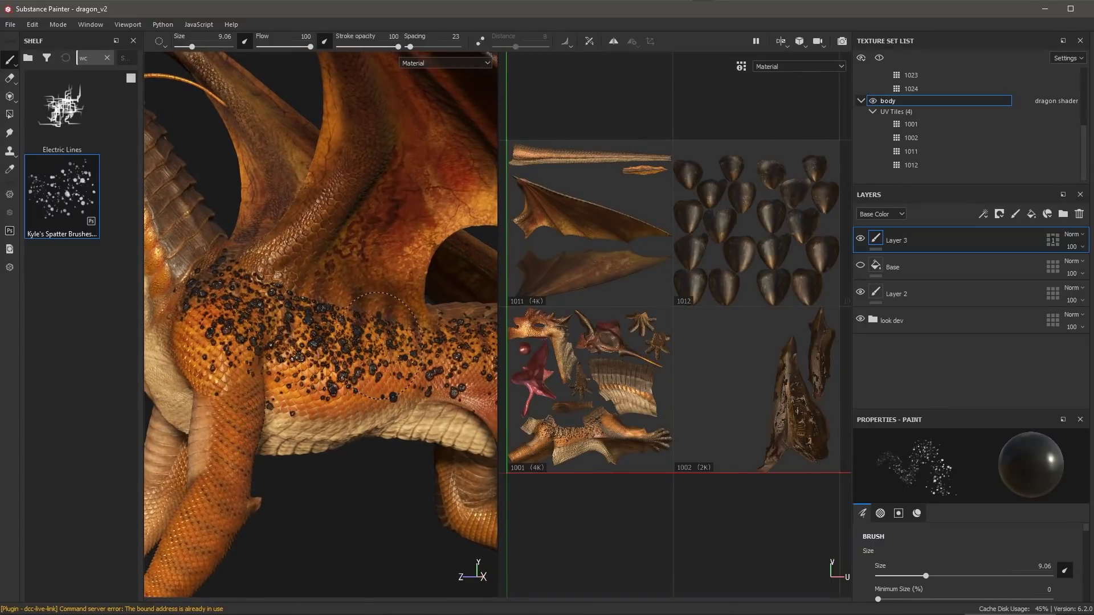
pyautogui.keyDown('alt'); pyautogui.moveTo(398, 319); pyautogui.dragTo(398, 268); pyautogui.keyUp('alt')
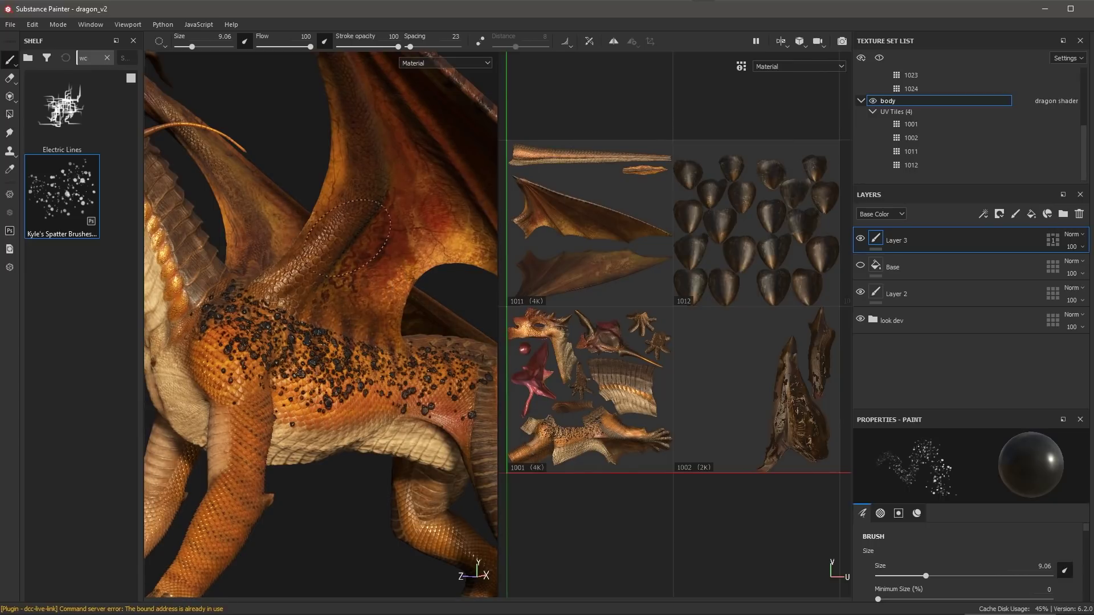
pyautogui.keyDown('alt'); pyautogui.moveTo(367, 399); pyautogui.dragTo(373, 390); pyautogui.keyUp('alt')
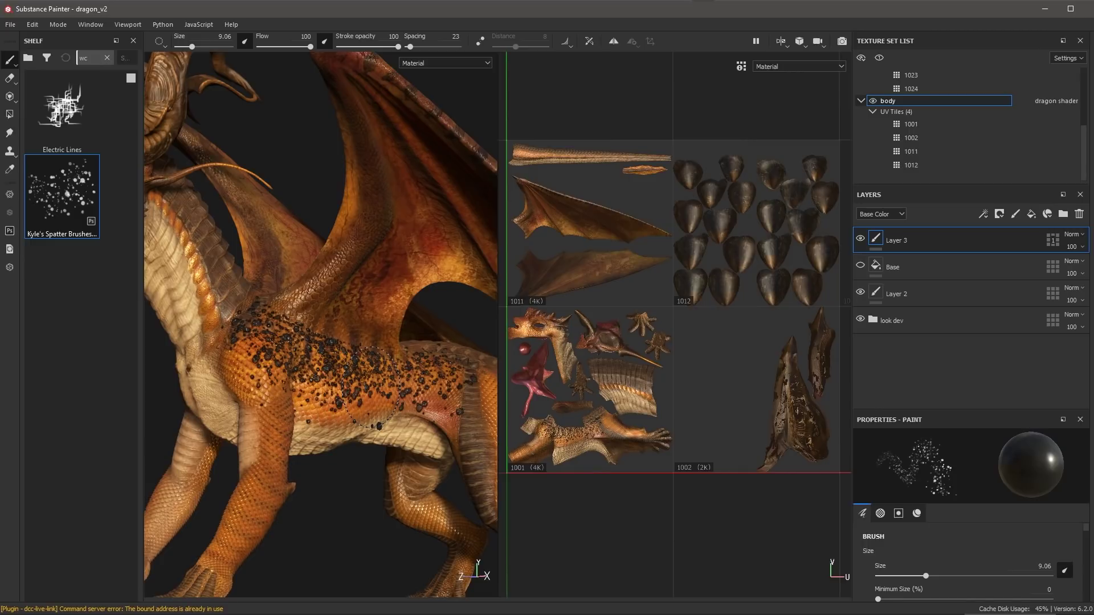
# Step: Include the wing's UV tile 1011 in Layer 3's UV tile mask and return to painting on the layer
pyautogui.click(1052, 239)
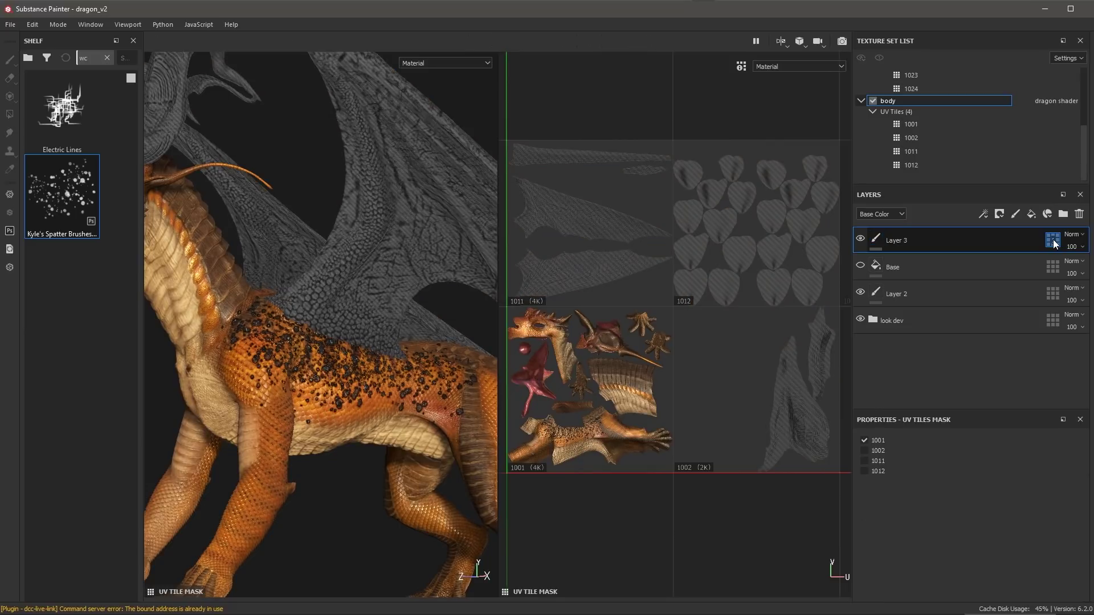
pyautogui.click(593, 219)
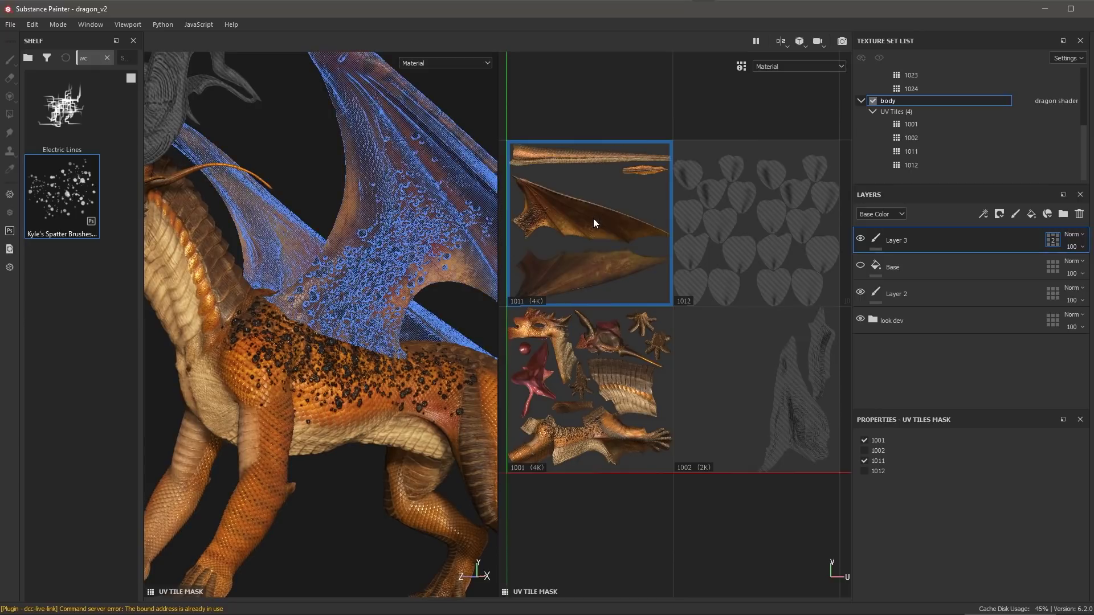
pyautogui.click(876, 242)
pyautogui.moveTo(354, 513)
pyautogui.keyDown('alt'); pyautogui.mouseDown()
pyautogui.moveTo(371, 469)
pyautogui.moveTo(371, 488)
pyautogui.moveTo(345, 488)
pyautogui.mouseUp(); pyautogui.keyUp('alt')
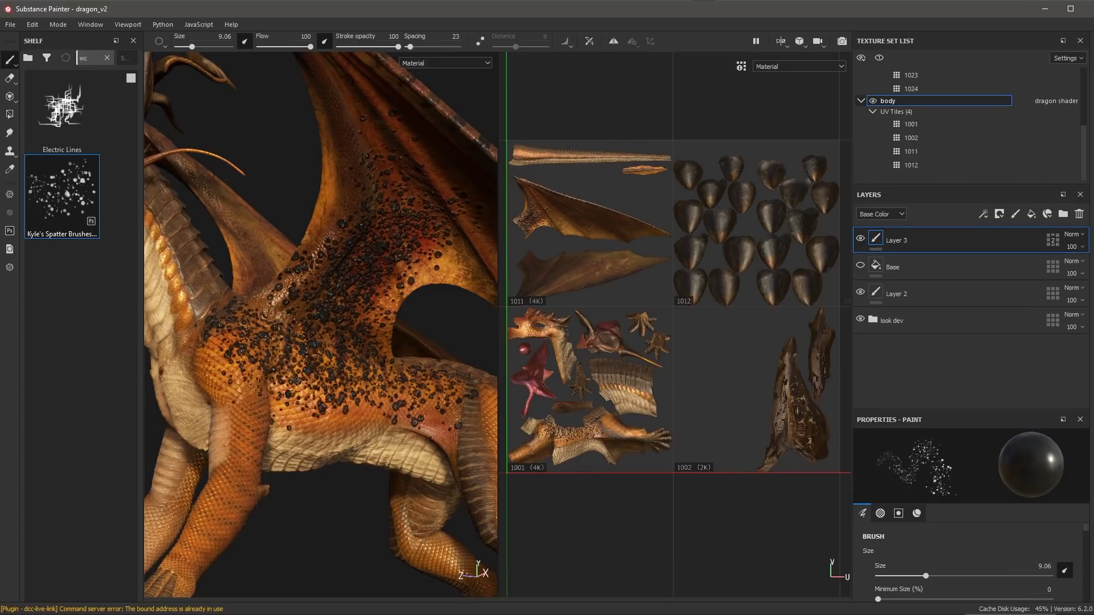
# Step: Undo the dark spatter and the inclusion of wing tile 1011, check Layer 3's UV tile mask, and return to painting
pyautogui.keyDown('alt'); pyautogui.moveTo(292, 383); pyautogui.dragTo(245, 393, button='right'); pyautogui.keyUp('alt')
pyautogui.moveTo(245, 393)
pyautogui.keyDown('alt'); pyautogui.mouseDown()
pyautogui.moveTo(318, 376)
pyautogui.moveTo(374, 394)
pyautogui.mouseUp(); pyautogui.keyUp('alt')
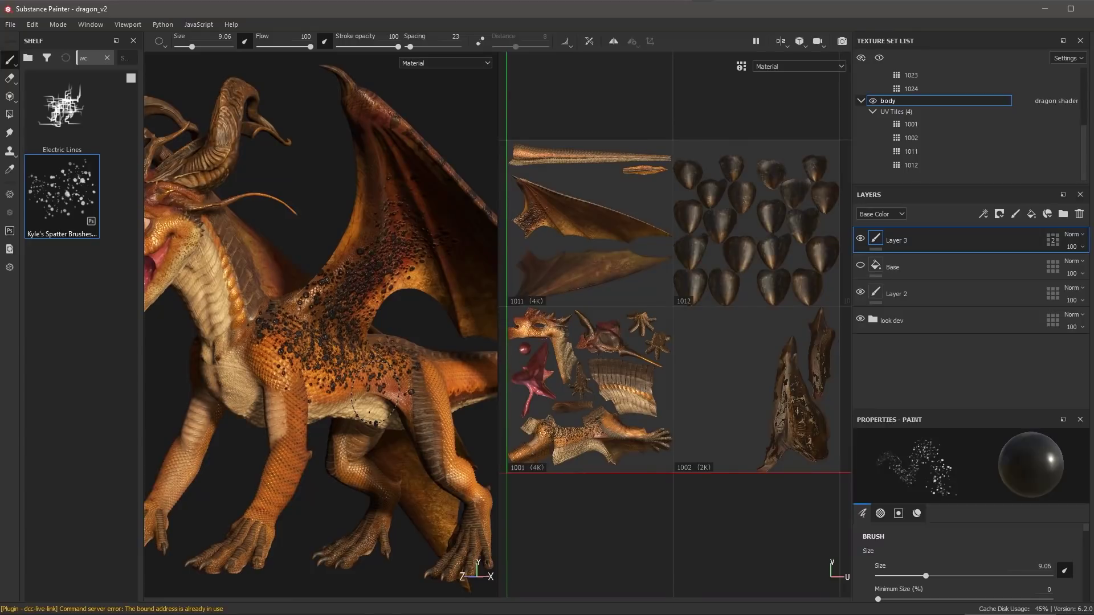
pyautogui.hotkey('ctrl', 'z')
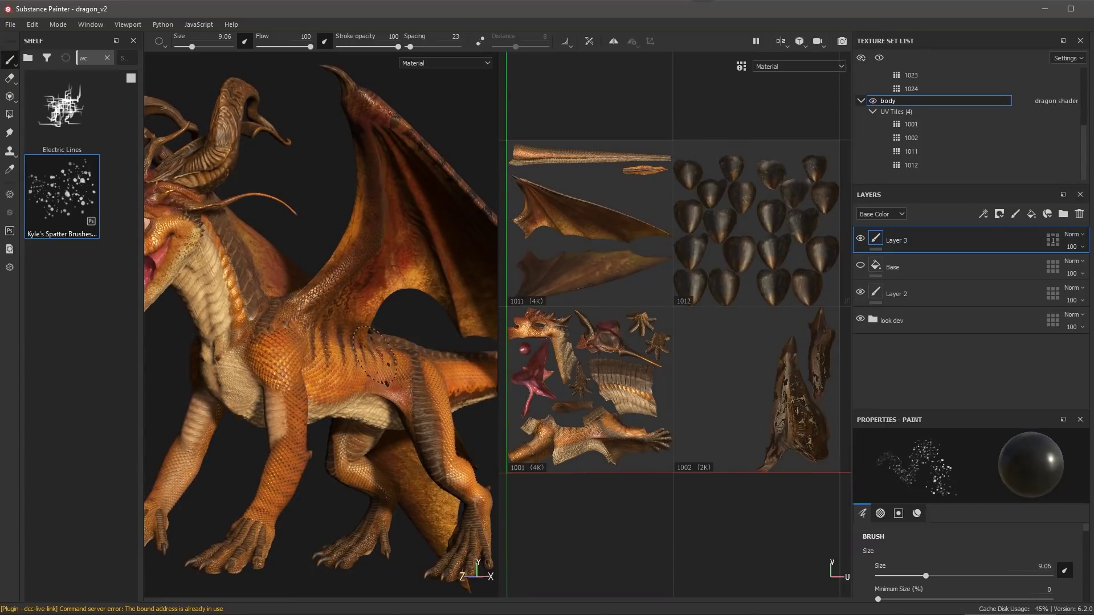
pyautogui.scroll(3, 383, 397)
pyautogui.scroll(4, 731, 390)
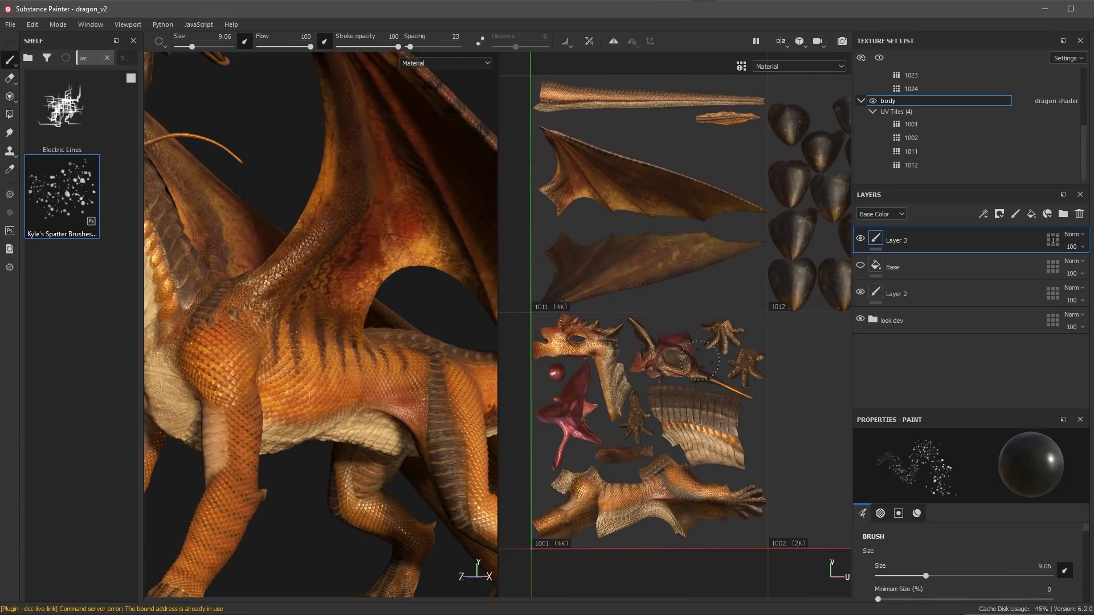
pyautogui.click(1052, 239)
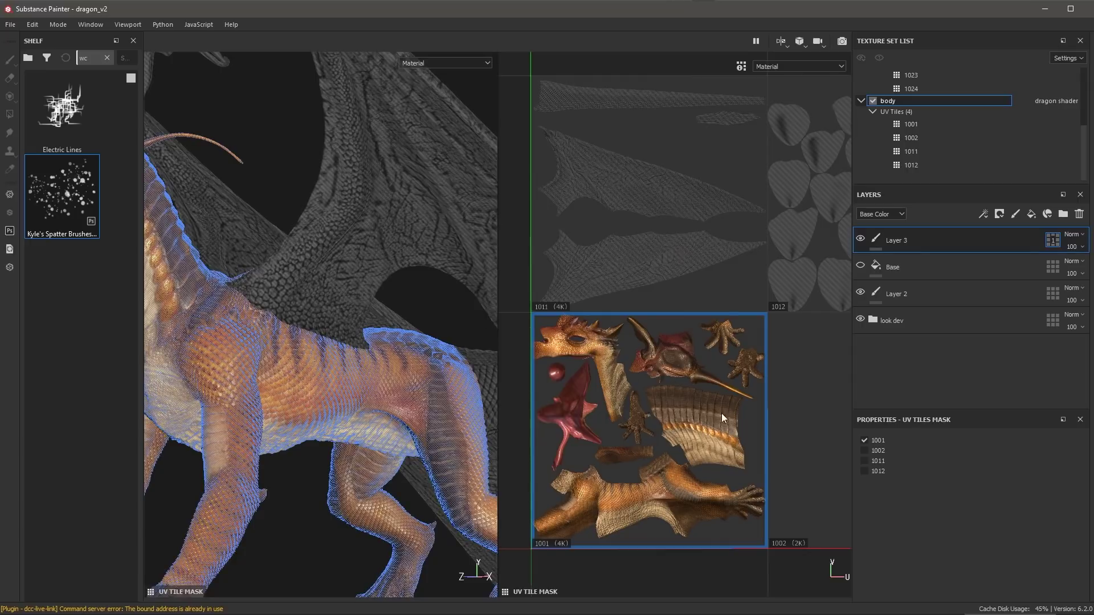
pyautogui.click(876, 239)
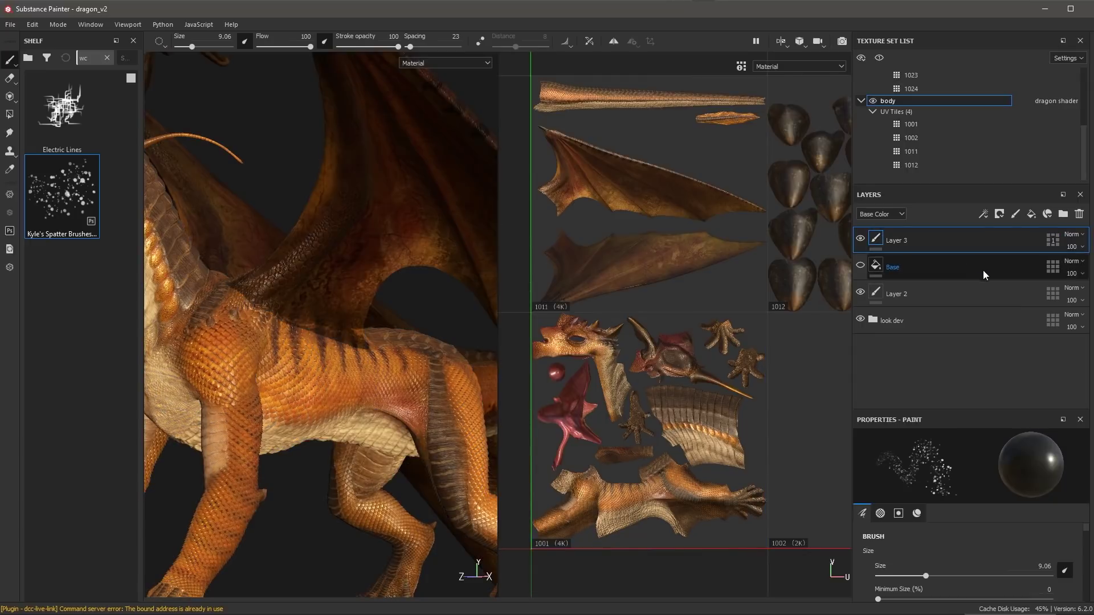
# Step: Choose the Electric Lines brush and set its material to paint only color and emissive, with height and roughness off
pyautogui.click(70, 112)
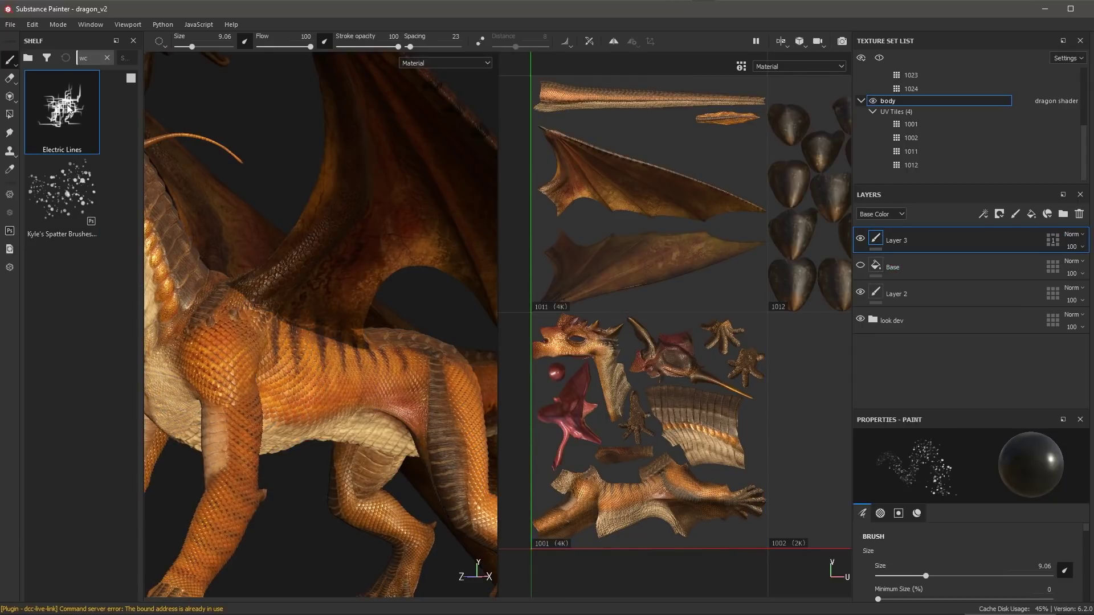
pyautogui.rightClick(247, 189)
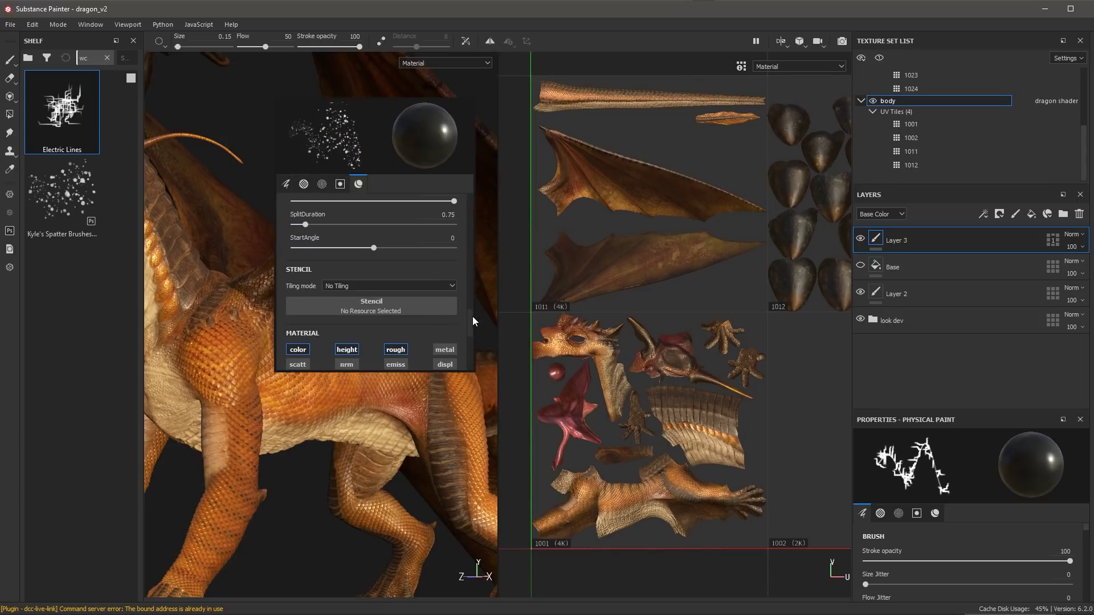
pyautogui.moveTo(473, 316); pyautogui.dragTo(470, 336)
pyautogui.click(347, 240)
pyautogui.click(395, 241)
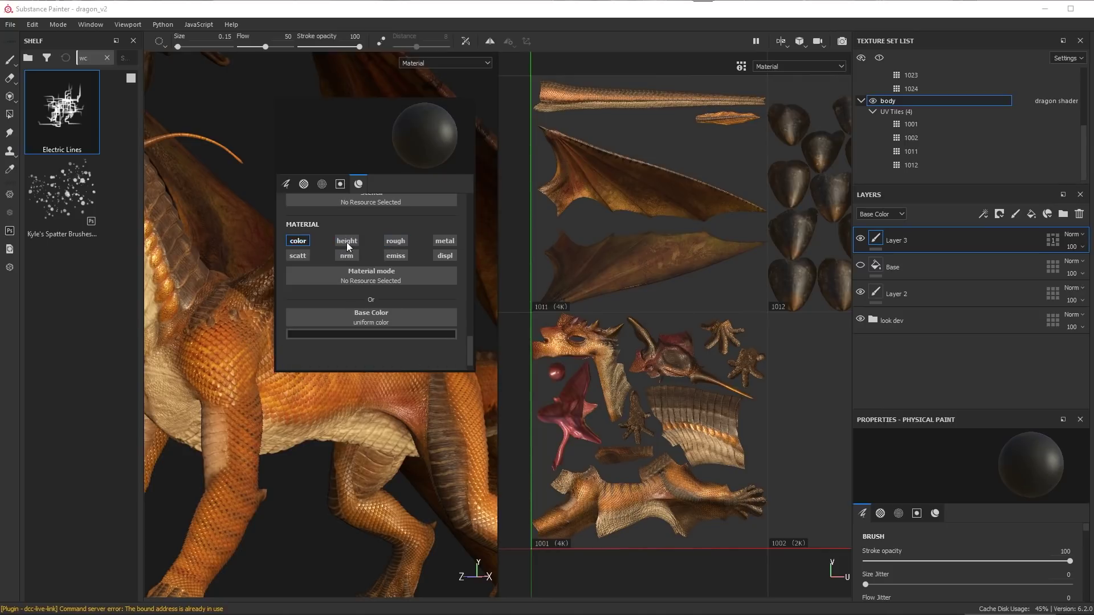
pyautogui.click(395, 255)
pyautogui.scroll(-1, 433, 314)
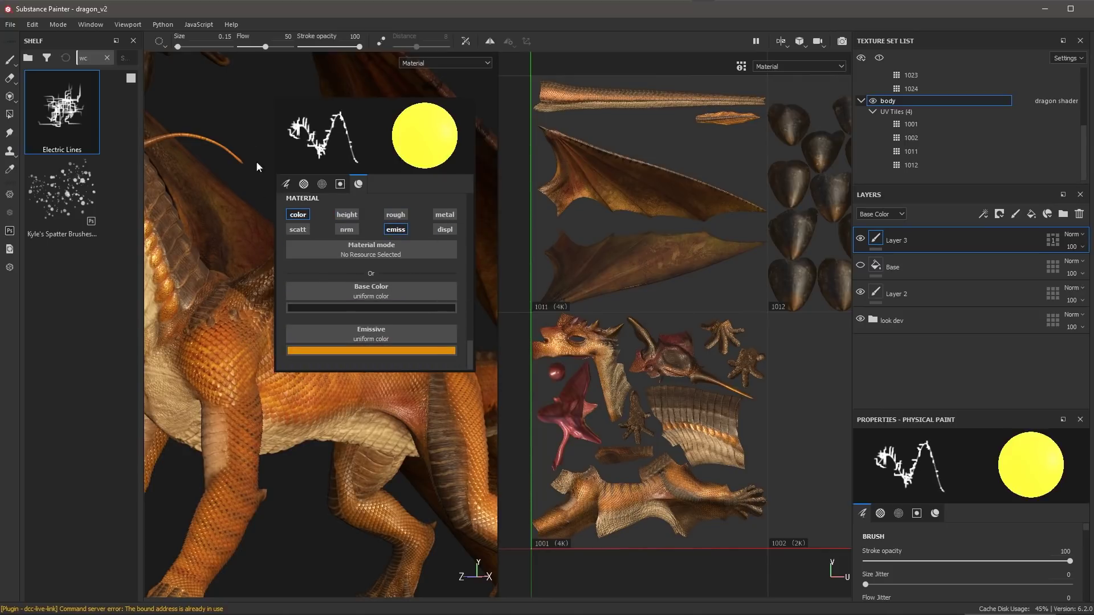
# Step: Paint glowing yellow electric lines across the dragon's flank, over the near wing, and along the neck to the head
pyautogui.keyDown('shift'); pyautogui.moveTo(334, 328); pyautogui.dragTo(312, 341, button='right'); pyautogui.keyUp('shift')
pyautogui.moveTo(313, 347)
pyautogui.keyDown('alt'); pyautogui.mouseDown()
pyautogui.moveTo(319, 370)
pyautogui.moveTo(243, 358)
pyautogui.moveTo(288, 384)
pyautogui.moveTo(386, 398)
pyautogui.moveTo(415, 383)
pyautogui.moveTo(398, 317)
pyautogui.mouseUp(); pyautogui.keyUp('alt')
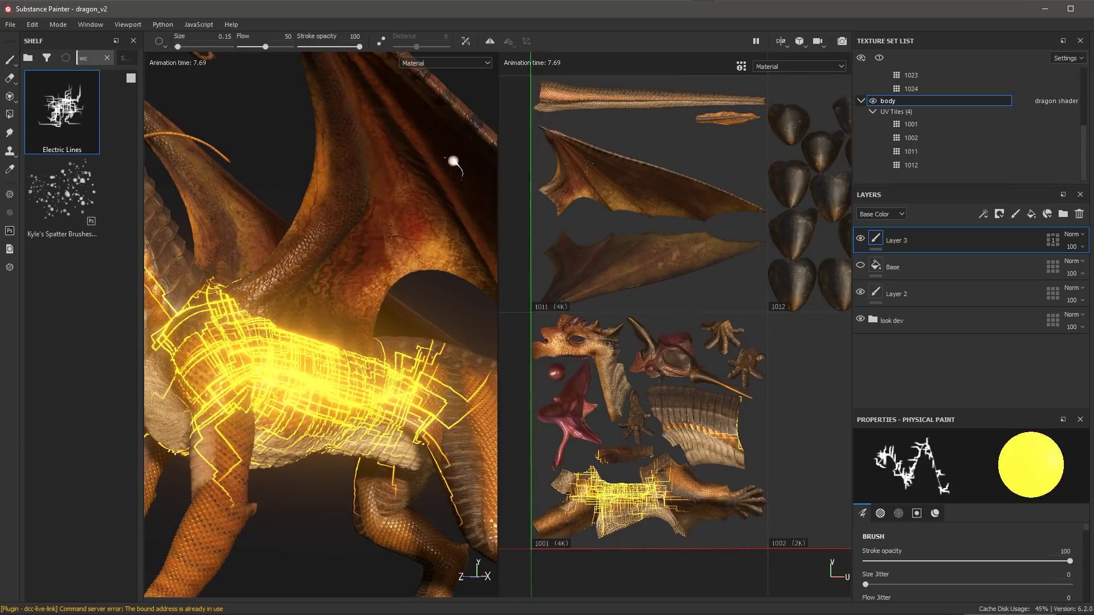
pyautogui.keyDown('alt'); pyautogui.moveTo(374, 131); pyautogui.dragTo(371, 261, button='right'); pyautogui.keyUp('alt')
pyautogui.keyDown('alt'); pyautogui.moveTo(385, 220); pyautogui.dragTo(340, 160, button='middle'); pyautogui.keyUp('alt')
pyautogui.keyDown('alt'); pyautogui.moveTo(340, 160); pyautogui.dragTo(256, 187, button='right'); pyautogui.keyUp('alt')
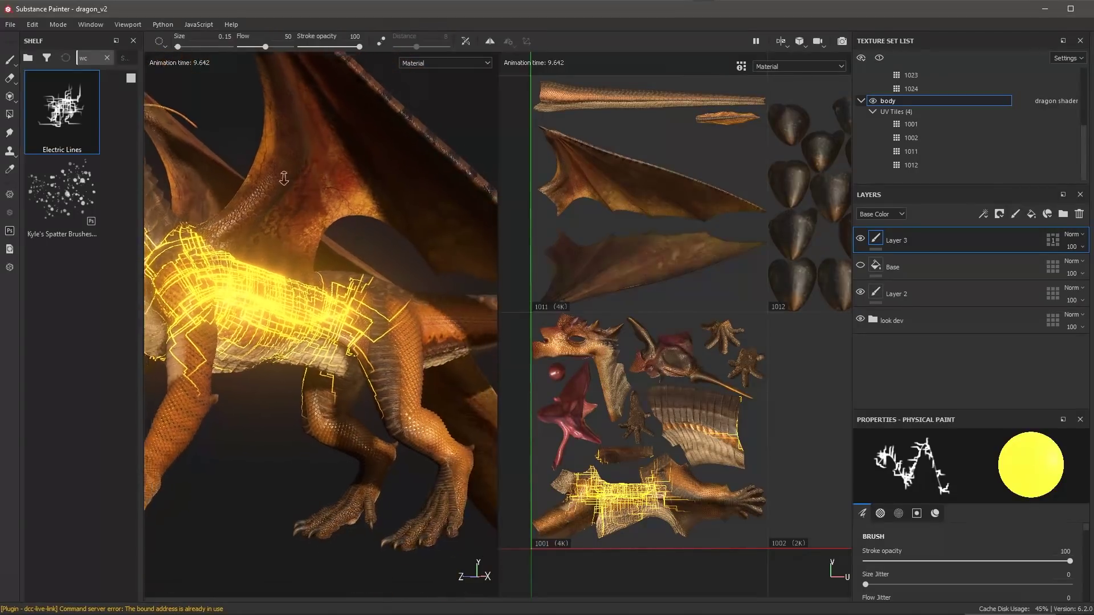
pyautogui.keyDown('alt'); pyautogui.moveTo(256, 187); pyautogui.dragTo(381, 244, button='middle'); pyautogui.keyUp('alt')
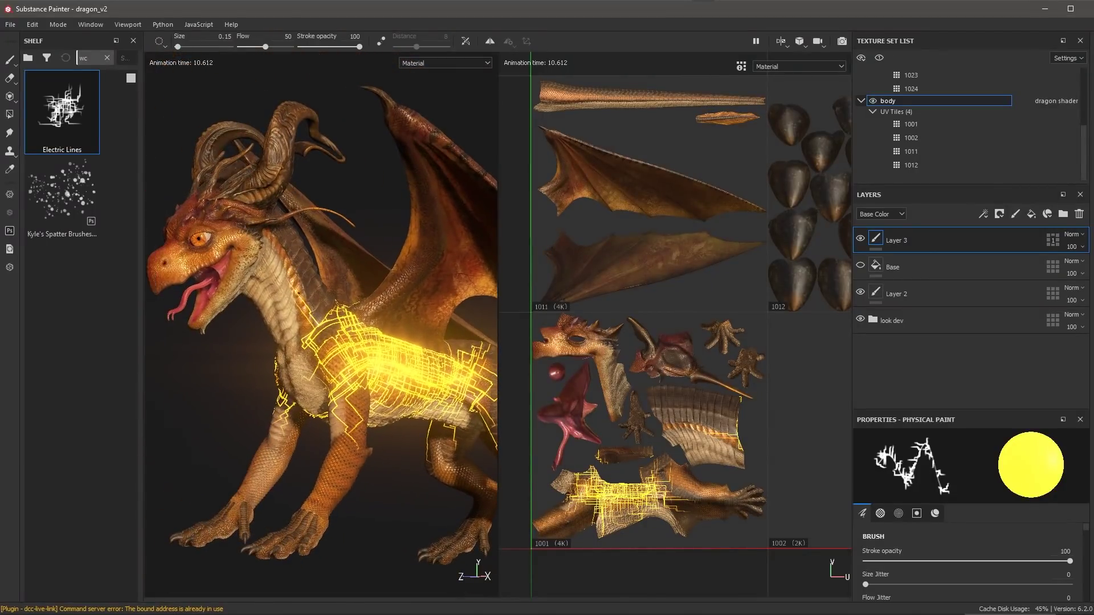
pyautogui.moveTo(310, 317)
pyautogui.mouseDown()
pyautogui.moveTo(253, 194)
pyautogui.moveTo(229, 226)
pyautogui.mouseUp()
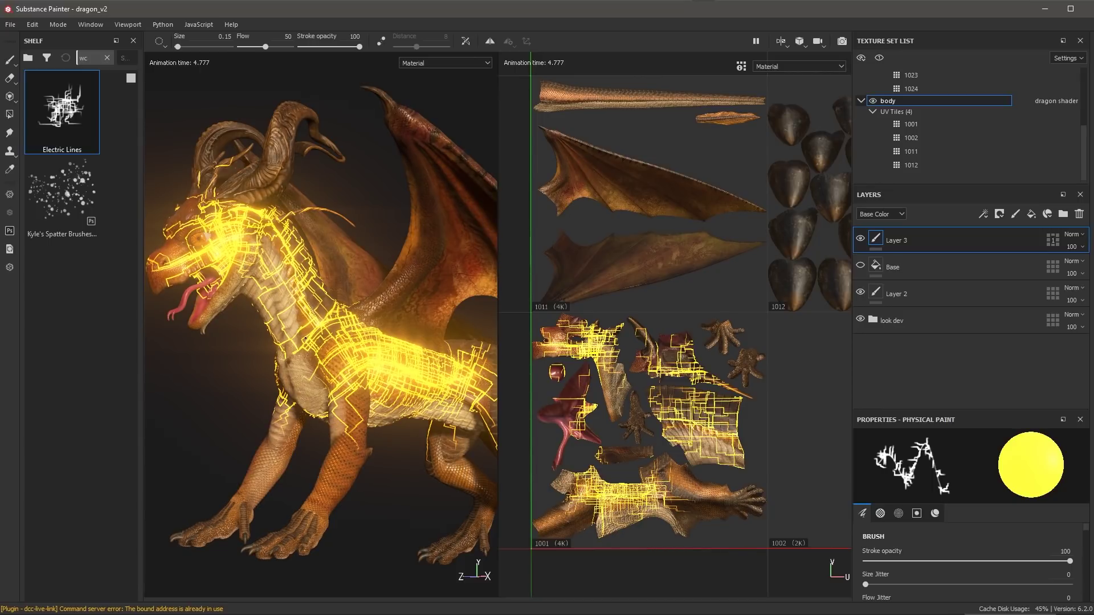
# Step: Include UV tiles 1011, 1012 and 1002 in Layer 3's UV tile mask and return to painting on the layer
pyautogui.click(1054, 239)
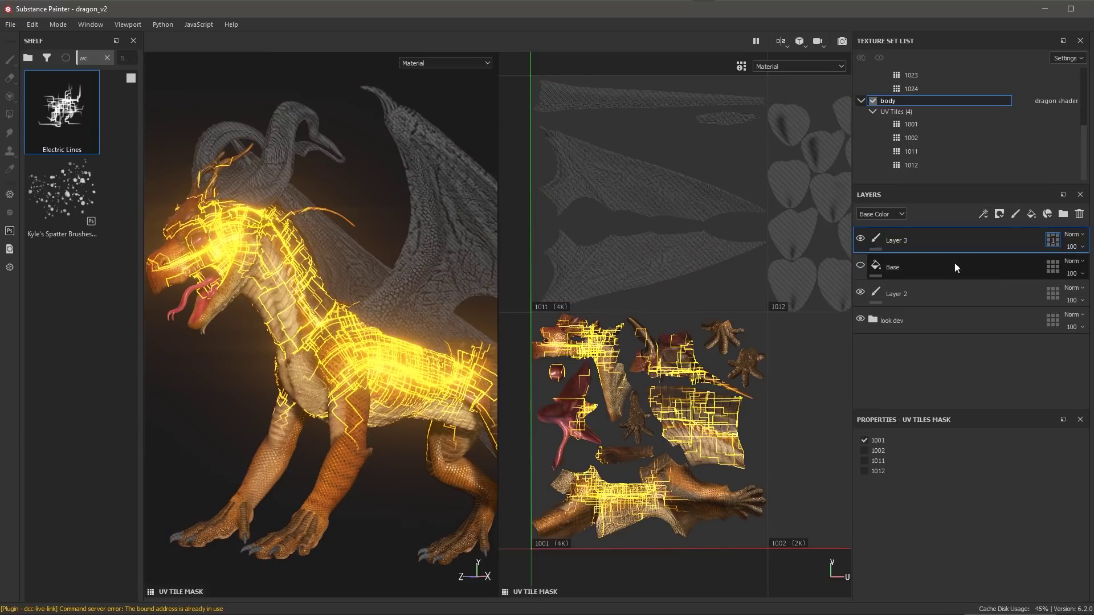
pyautogui.click(695, 226)
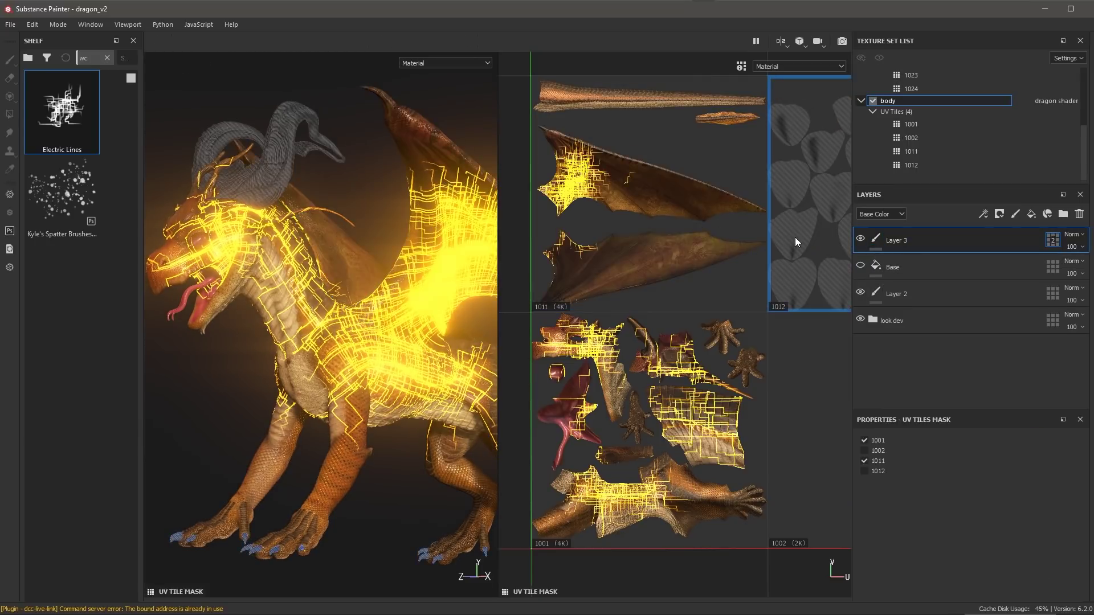
pyautogui.click(795, 237)
pyautogui.click(795, 415)
pyautogui.click(875, 240)
pyautogui.keyDown('alt'); pyautogui.moveTo(319, 341); pyautogui.dragTo(341, 344); pyautogui.keyUp('alt')
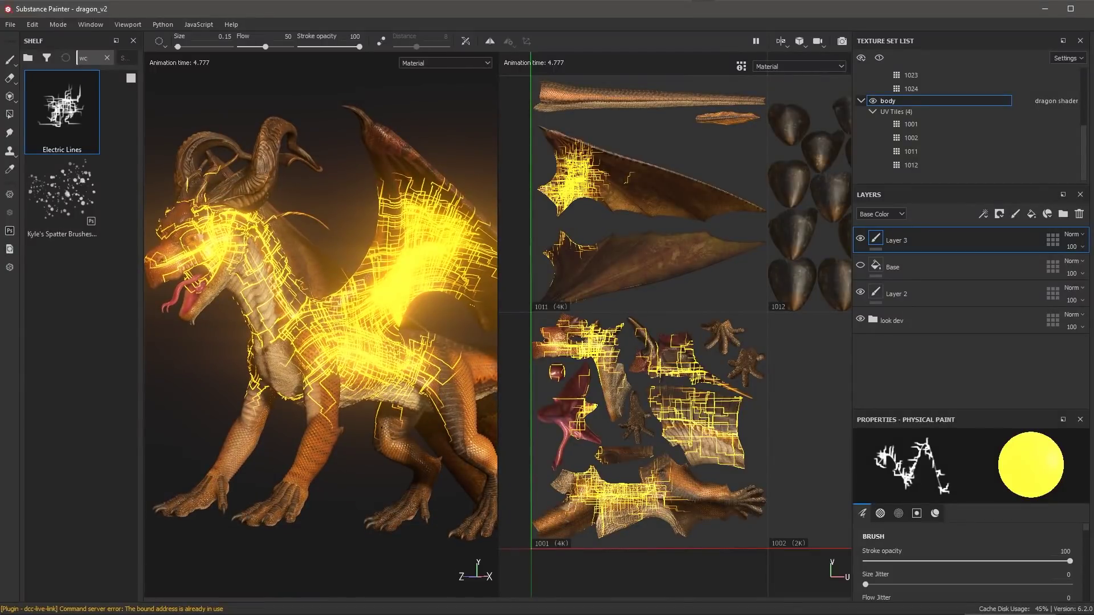
# Step: Switch back to Kyle's Spatter Brushes, exclude wing tile 1011 from Layer 3's UV tile mask, and return to painting
pyautogui.click(61, 194)
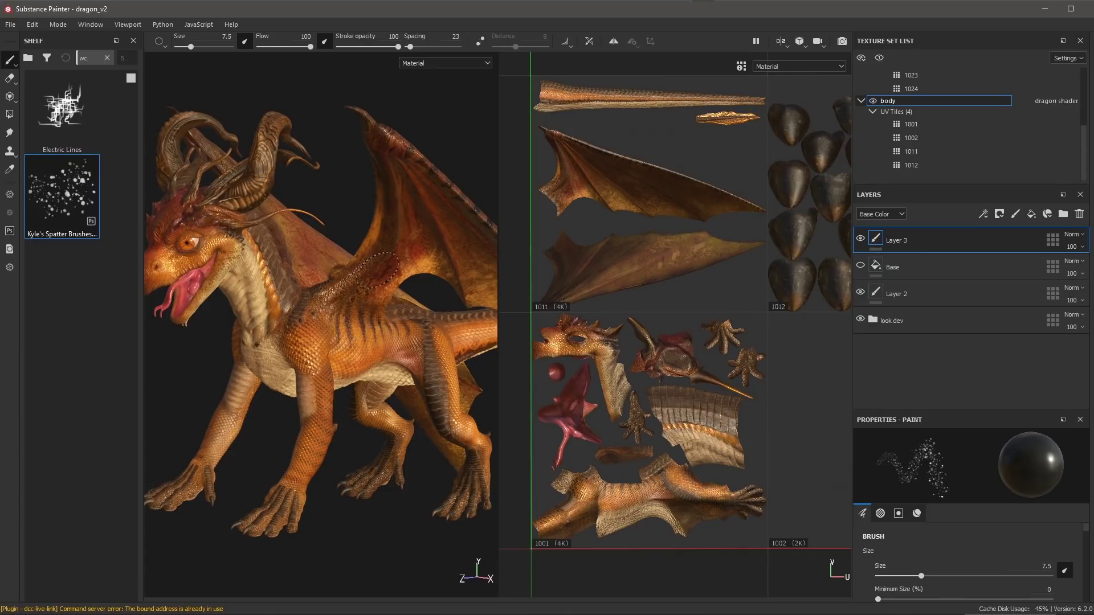
pyautogui.click(1050, 242)
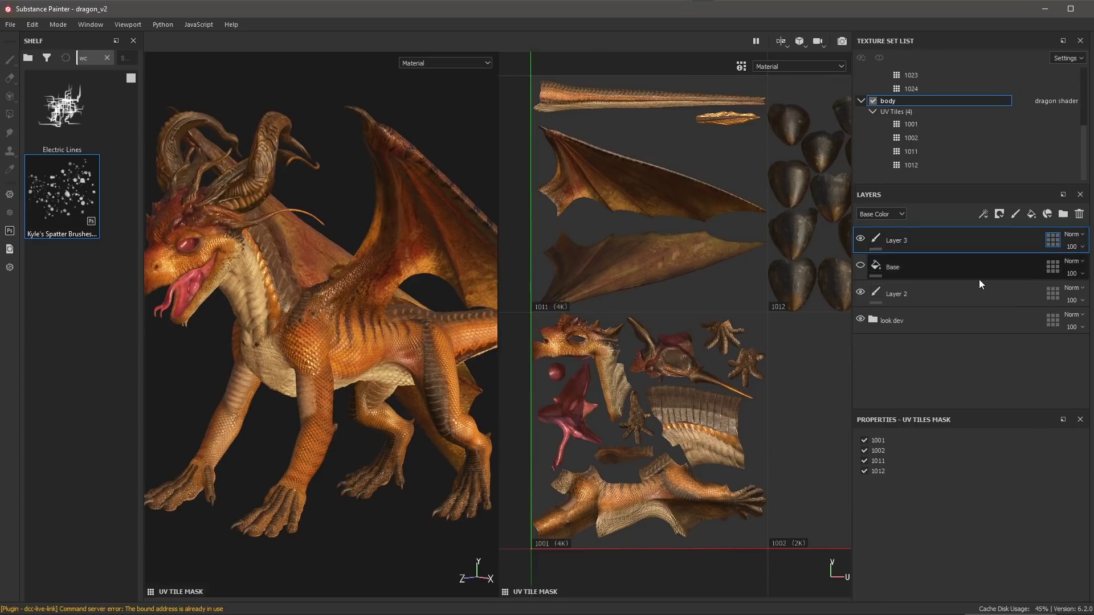
pyautogui.click(662, 185)
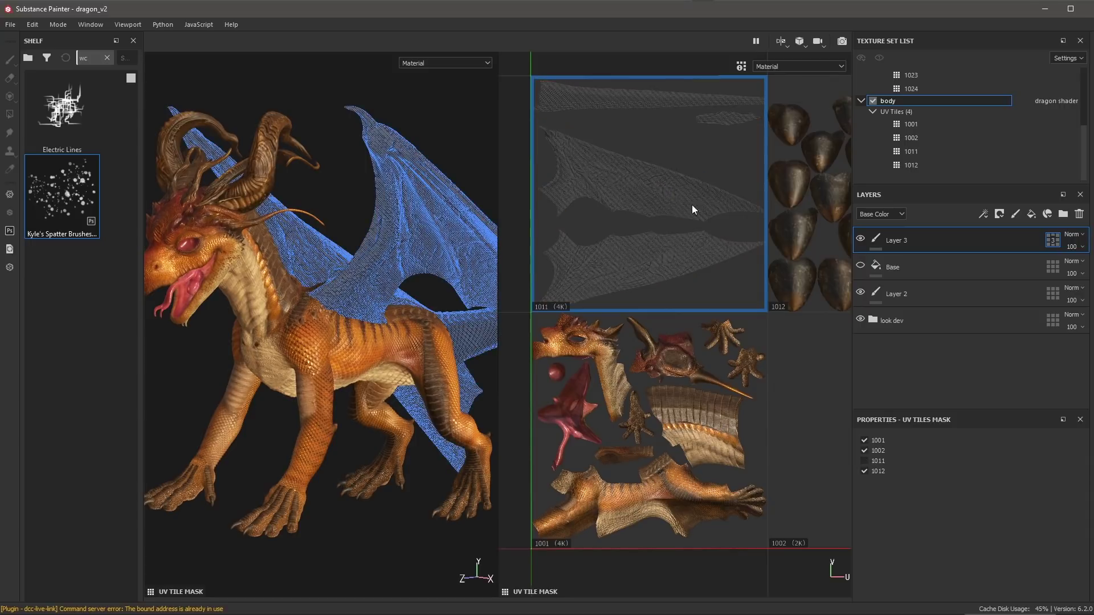
pyautogui.click(875, 241)
# Step: View the flank from behind the wing and make paint strokes ignore masked UV tiles
pyautogui.moveTo(439, 277)
pyautogui.keyDown('alt'); pyautogui.mouseDown()
pyautogui.moveTo(342, 296)
pyautogui.moveTo(411, 351)
pyautogui.moveTo(355, 337)
pyautogui.mouseUp(); pyautogui.keyUp('alt')
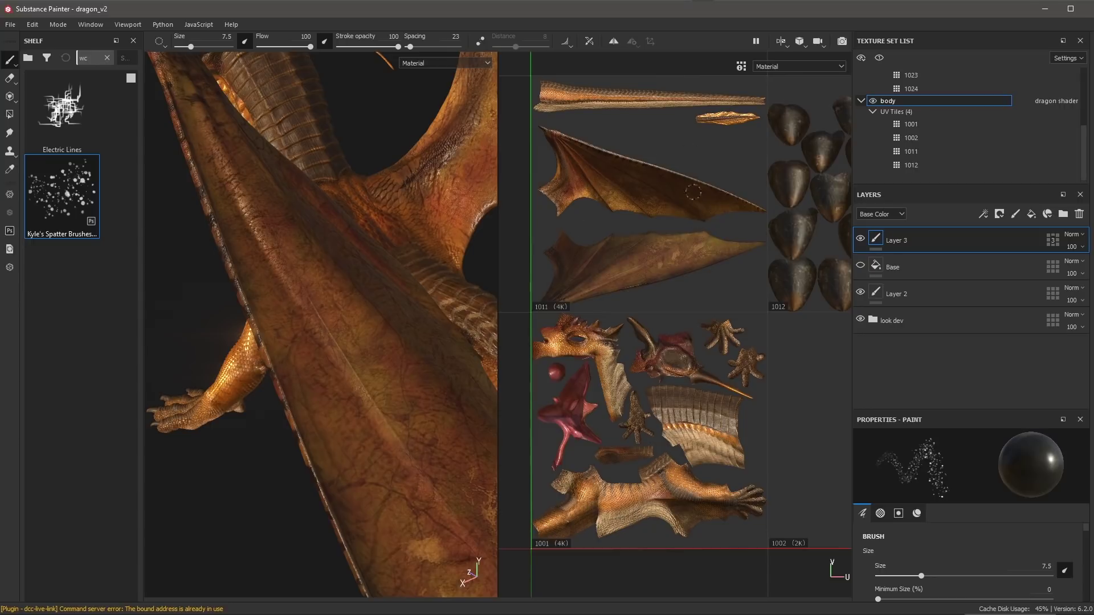
pyautogui.moveTo(384, 276)
pyautogui.keyDown('alt'); pyautogui.mouseDown()
pyautogui.moveTo(379, 318)
pyautogui.moveTo(391, 318)
pyautogui.moveTo(370, 311)
pyautogui.mouseUp(); pyautogui.keyUp('alt')
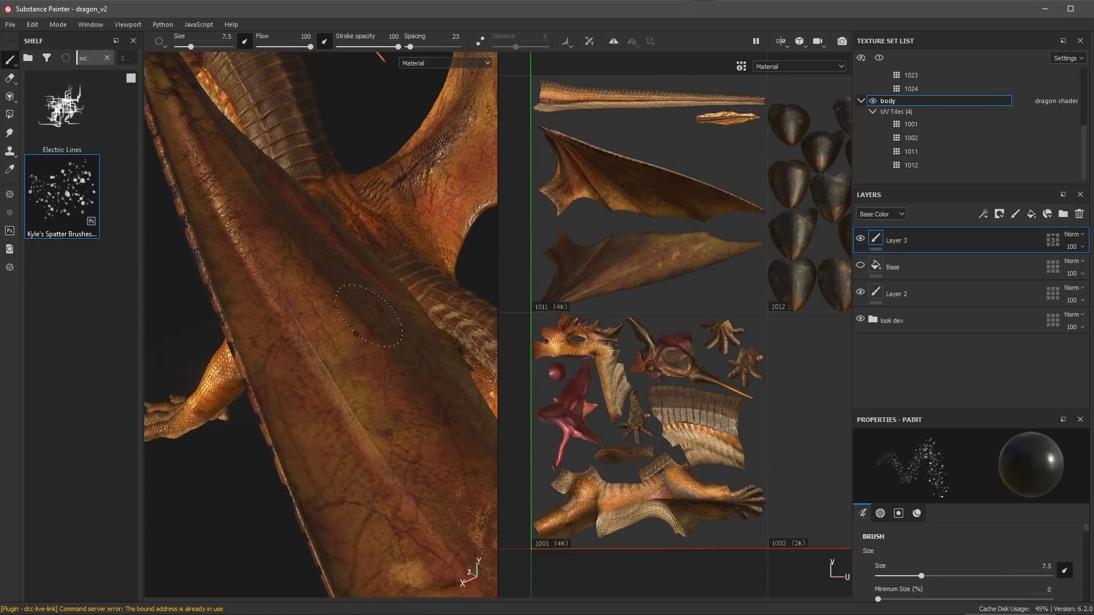
pyautogui.click(588, 42)
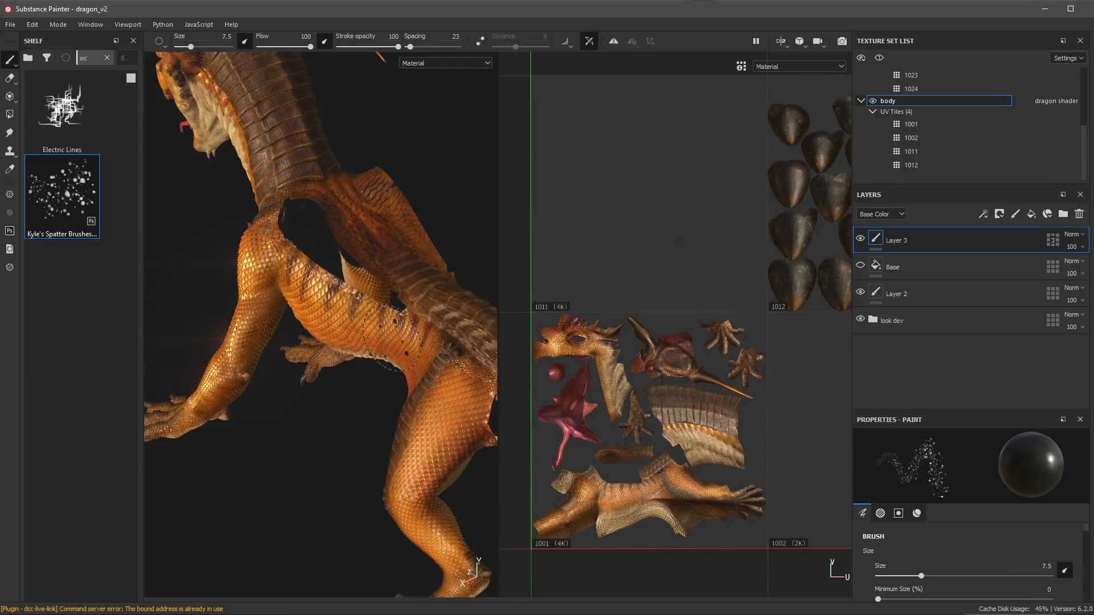
# Step: Paint dark spatter across the dragon's flank behind the hidden wing, and stop paint strokes from ignoring masked UV tiles
pyautogui.keyDown('alt'); pyautogui.moveTo(323, 297); pyautogui.dragTo(351, 327, button='right'); pyautogui.keyUp('alt')
pyautogui.moveTo(352, 328)
pyautogui.keyDown('alt'); pyautogui.mouseDown(button='middle')
pyautogui.moveTo(264, 303)
pyautogui.moveTo(283, 312)
pyautogui.mouseUp(button='middle'); pyautogui.keyUp('alt')
pyautogui.moveTo(273, 305)
pyautogui.mouseDown()
pyautogui.moveTo(191, 197)
pyautogui.moveTo(419, 382)
pyautogui.moveTo(477, 291)
pyautogui.moveTo(450, 327)
pyautogui.moveTo(268, 302)
pyautogui.mouseUp()
pyautogui.keyDown('alt'); pyautogui.moveTo(399, 393); pyautogui.dragTo(348, 319, button='right'); pyautogui.keyUp('alt')
pyautogui.keyDown('alt'); pyautogui.moveTo(348, 319); pyautogui.dragTo(512, 211); pyautogui.keyUp('alt')
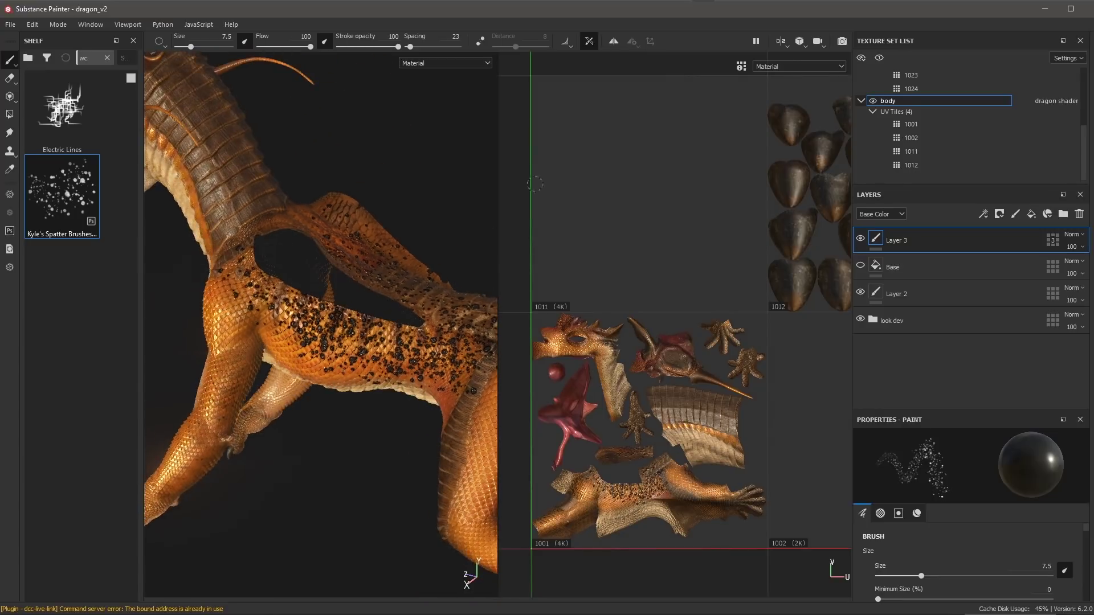
pyautogui.click(584, 43)
pyautogui.moveTo(354, 419)
pyautogui.keyDown('alt'); pyautogui.mouseDown()
pyautogui.moveTo(309, 393)
pyautogui.moveTo(364, 372)
pyautogui.moveTo(410, 303)
pyautogui.moveTo(419, 371)
pyautogui.moveTo(399, 370)
pyautogui.mouseUp(); pyautogui.keyUp('alt')
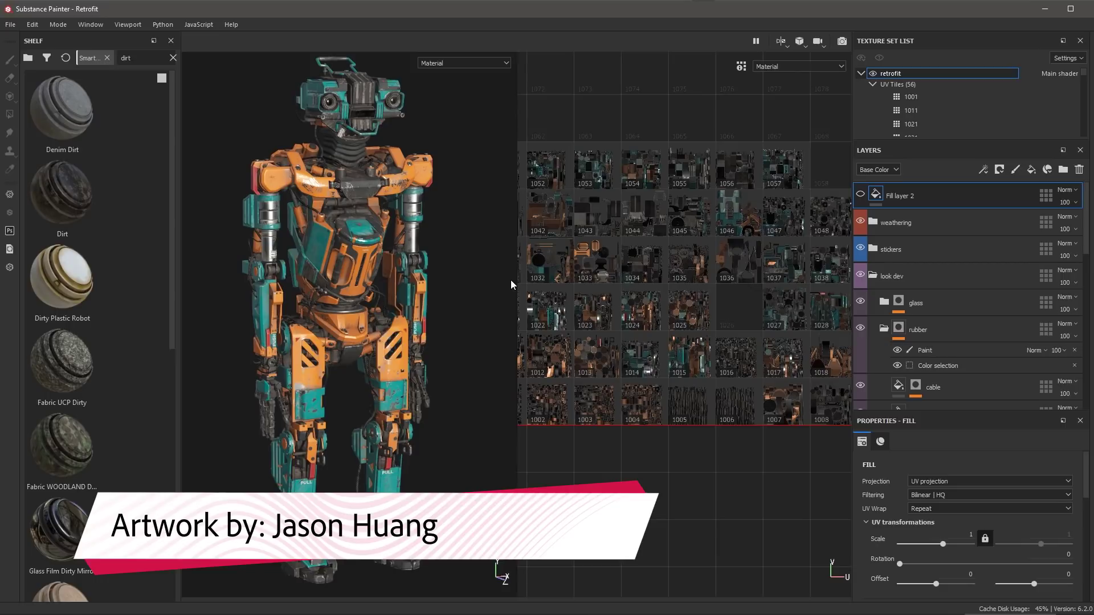
# Step: In the Retrofit project, add a paint layer above Fill layer 2 and paint red strokes from the robot's head down its legs
pyautogui.click(1015, 169)
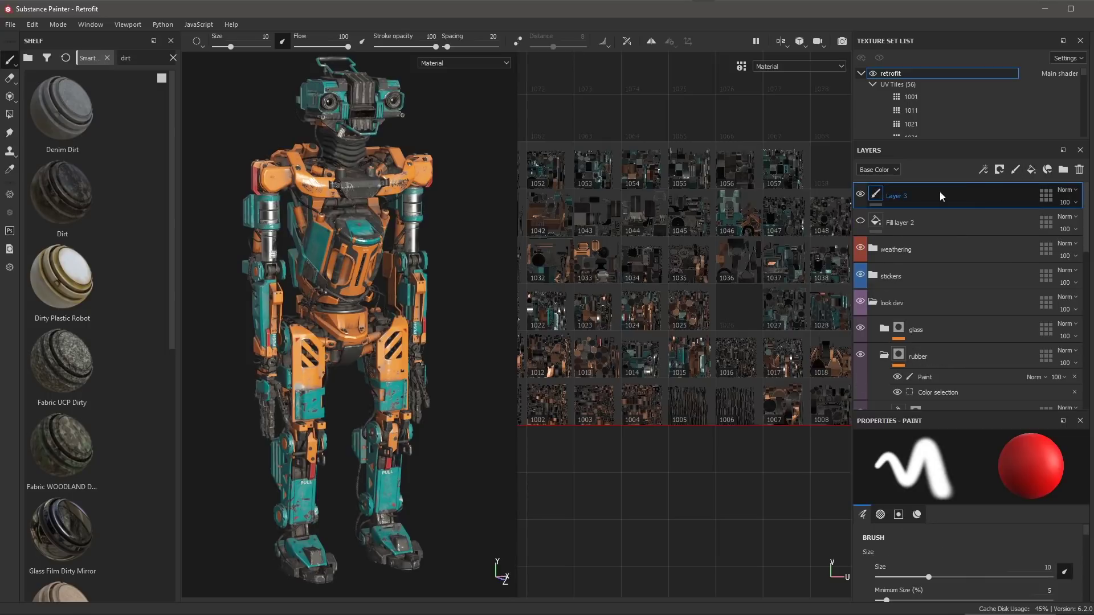
pyautogui.moveTo(355, 96)
pyautogui.mouseDown()
pyautogui.moveTo(312, 103)
pyautogui.moveTo(327, 183)
pyautogui.moveTo(268, 176)
pyautogui.moveTo(319, 284)
pyautogui.moveTo(302, 359)
pyautogui.moveTo(308, 521)
pyautogui.moveTo(350, 307)
pyautogui.moveTo(390, 496)
pyautogui.moveTo(407, 370)
pyautogui.mouseUp()
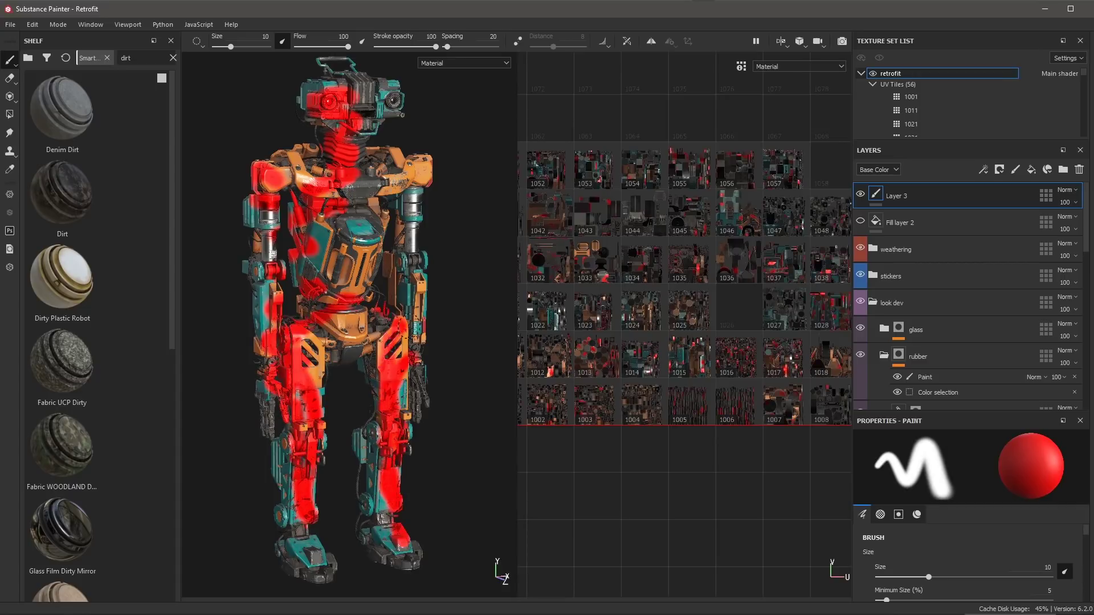
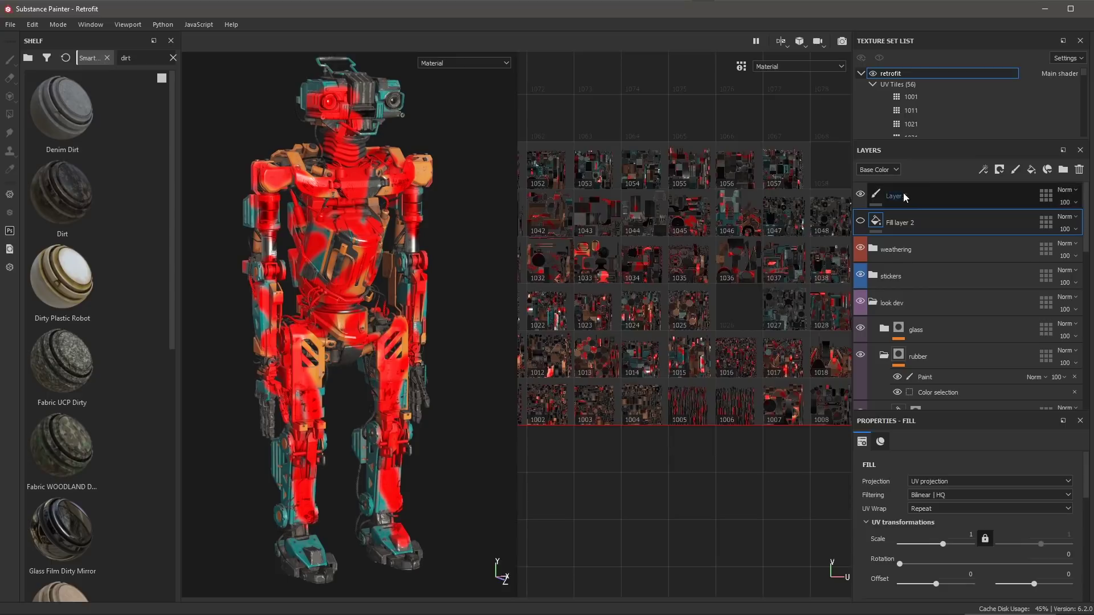
# Step: Delete the red painted layer and add a folder named Plastic above Fill layer 2
pyautogui.click(929, 191)
pyautogui.click(1078, 170)
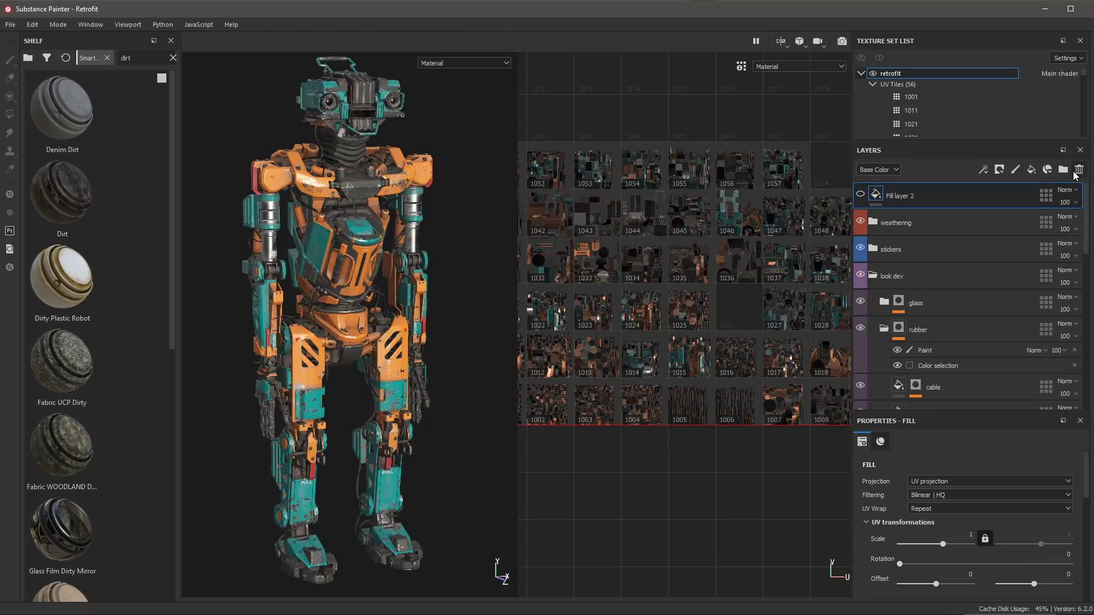
pyautogui.click(1063, 170)
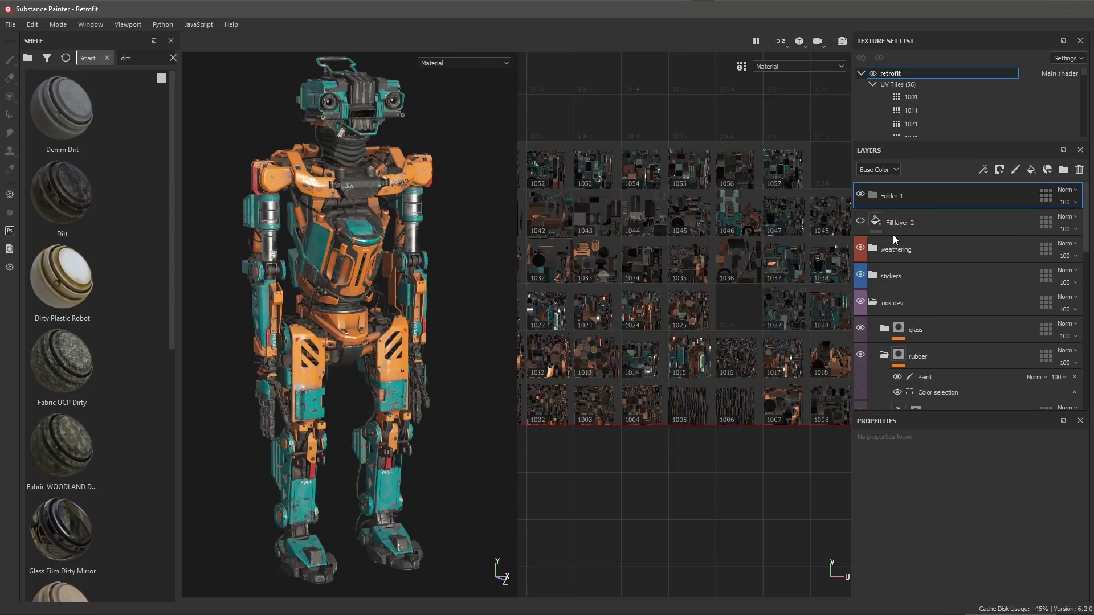
pyautogui.write('P')
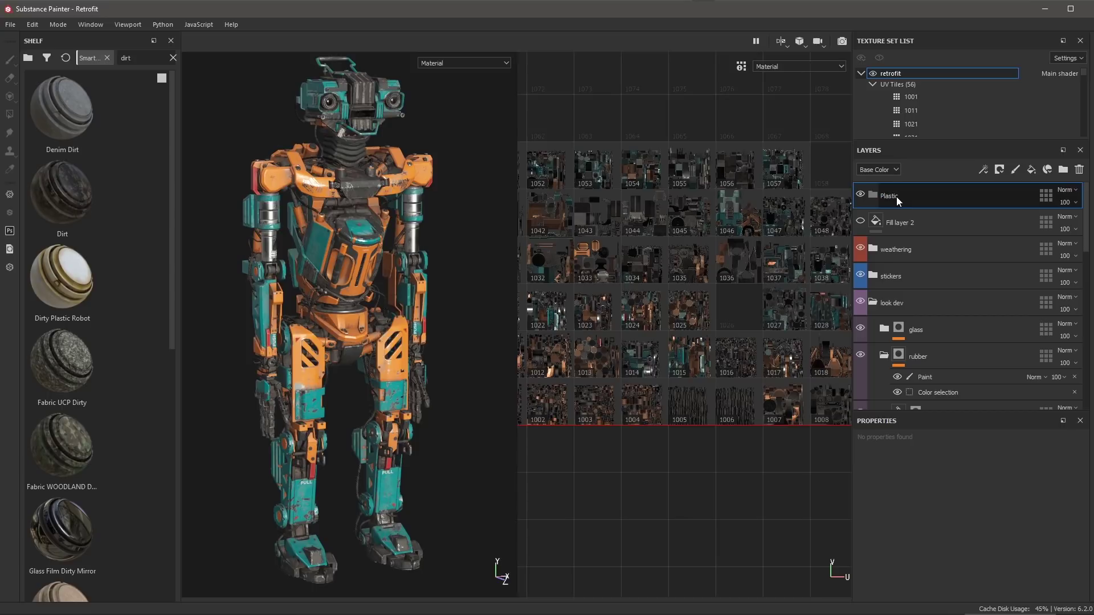
pyautogui.write('lastic')
pyautogui.doubleClick(891, 197)
# Step: Edit the Plastic folder's UV tile mask and exclude all of the robot's tiles
pyautogui.click(1045, 196)
pyautogui.scroll(-3, 711, 285)
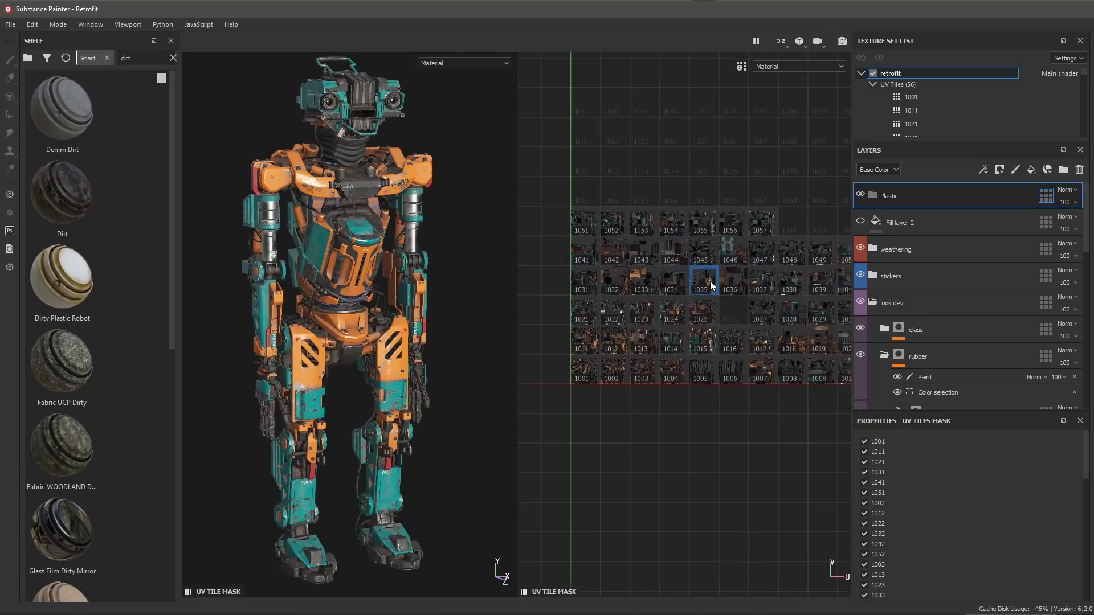
pyautogui.keyDown('alt'); pyautogui.moveTo(710, 282); pyautogui.dragTo(665, 242, button='middle'); pyautogui.keyUp('alt')
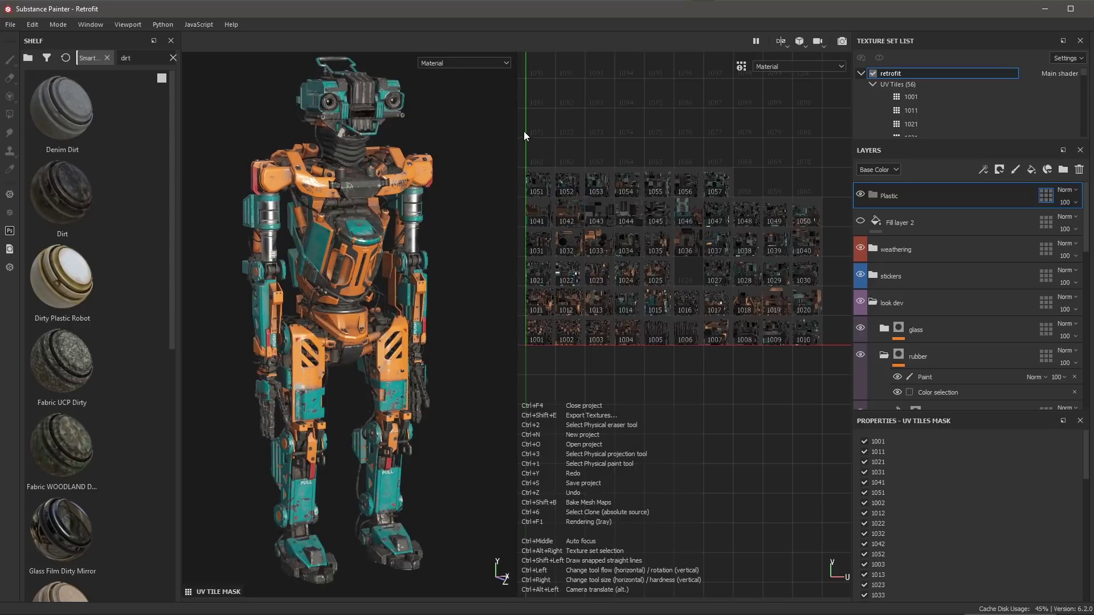
pyautogui.moveTo(524, 131); pyautogui.dragTo(830, 388)
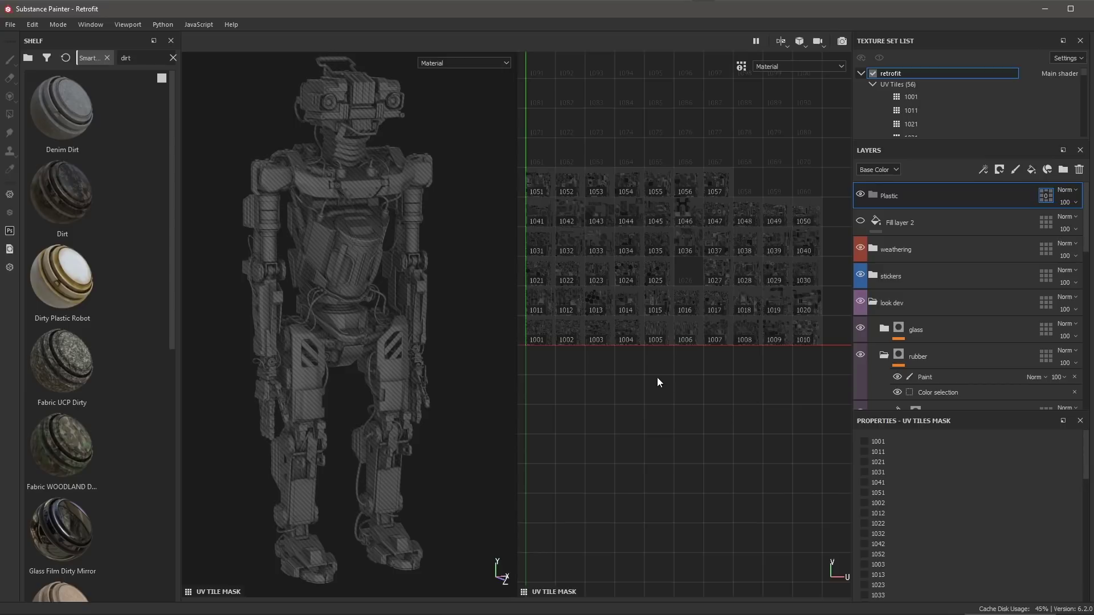
# Step: Include the chest and collar tiles 1011, 1012, 1032, 1036 and 1045 in the Plastic folder's UV tile mask
pyautogui.scroll(5, 387, 296)
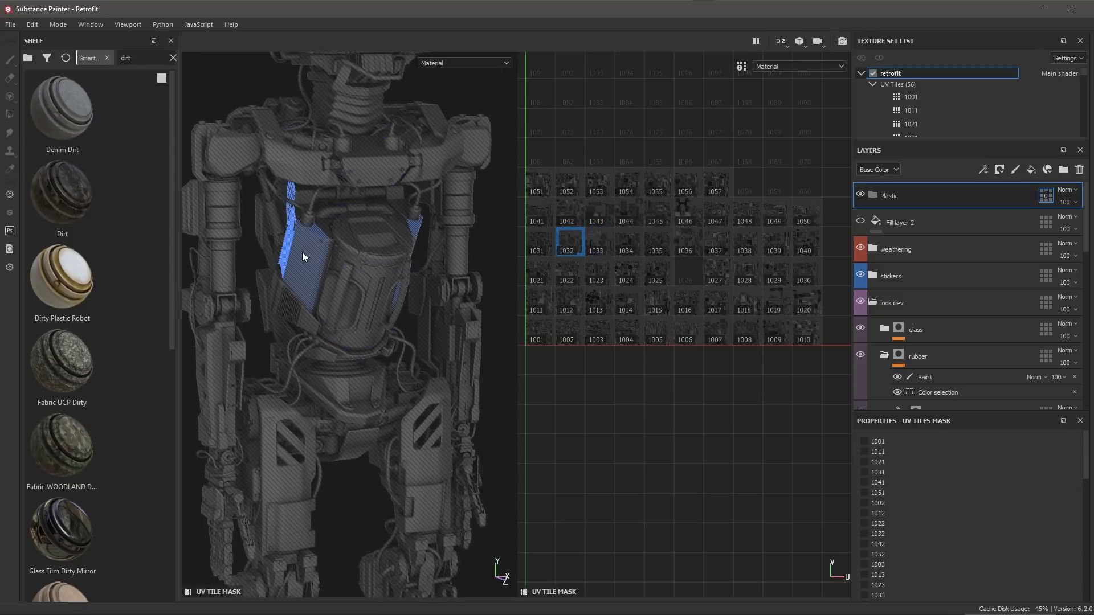
pyautogui.click(305, 260)
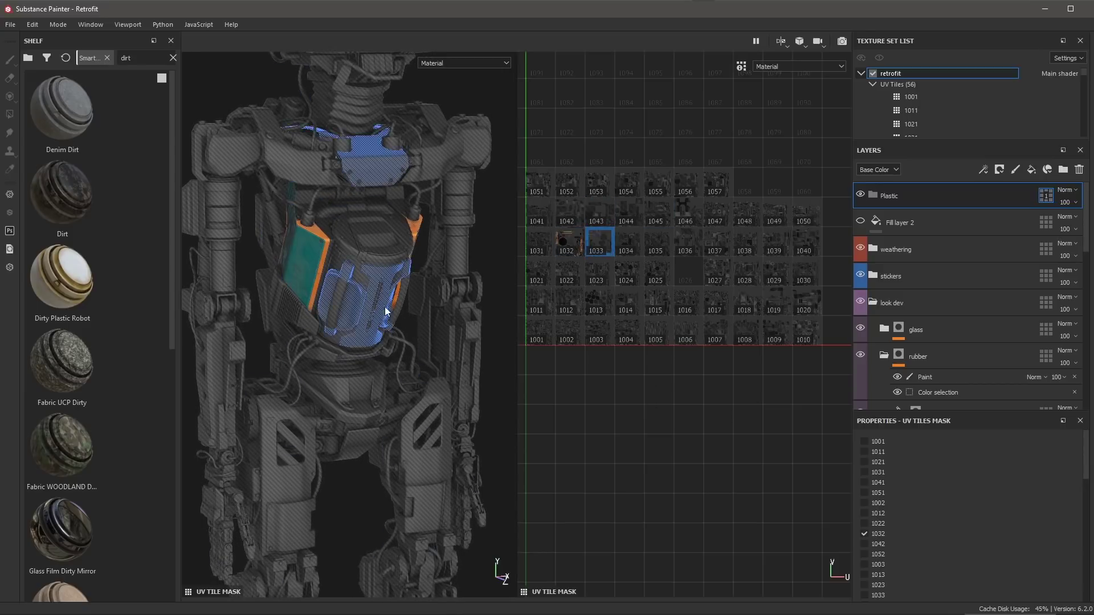
pyautogui.click(360, 265)
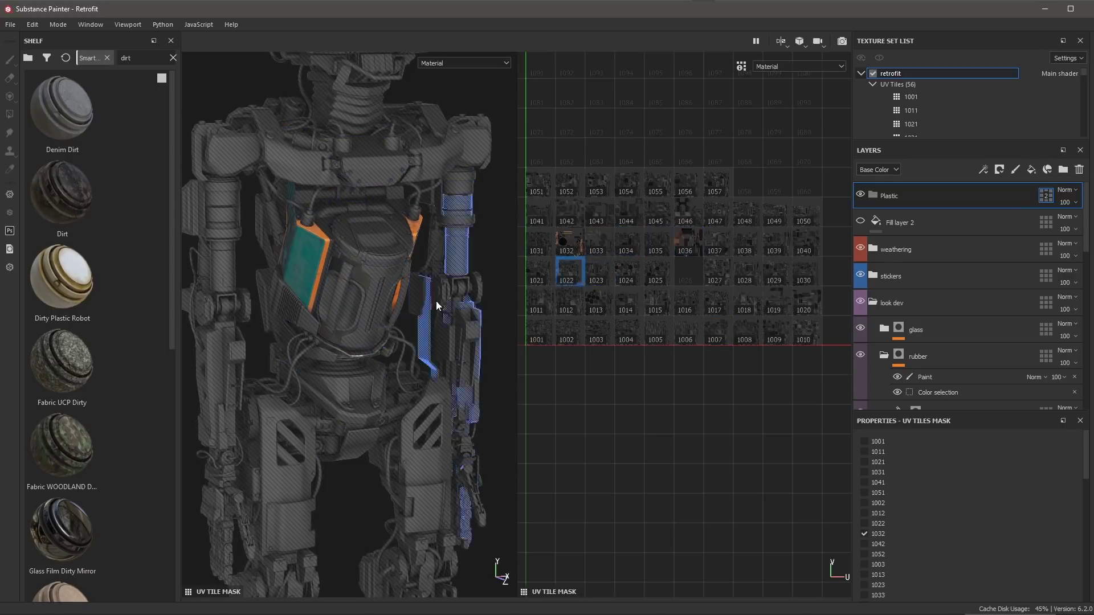
pyautogui.click(351, 251)
pyautogui.click(292, 169)
pyautogui.click(443, 158)
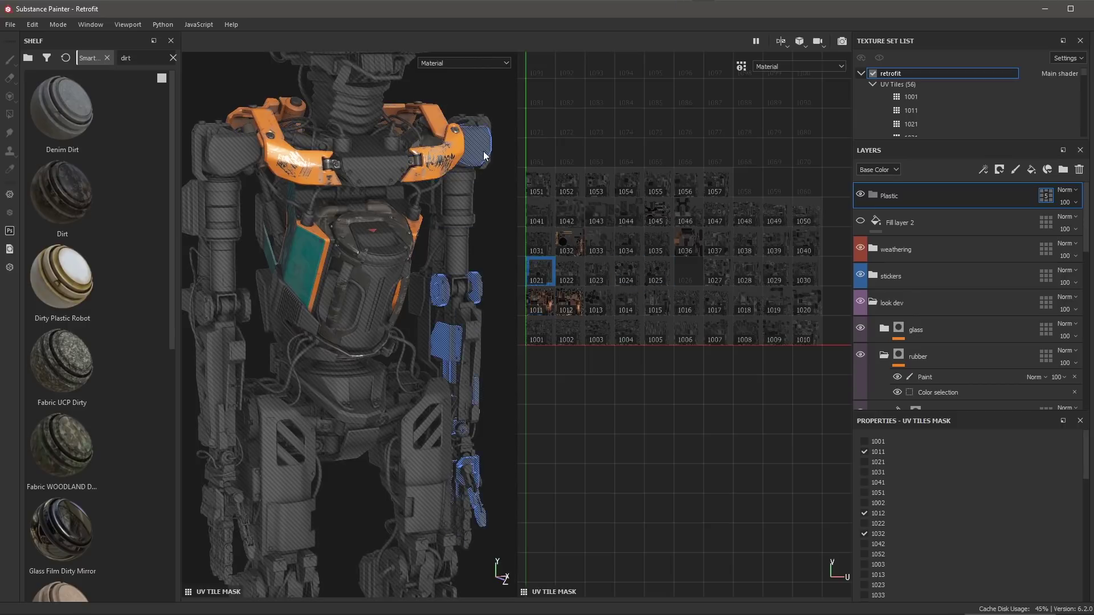
# Step: Include the shoulder and arm tiles 1013, 1015, 1021, 1024 and 1041 in the Plastic folder's UV tile mask
pyautogui.click(275, 207)
pyautogui.click(218, 351)
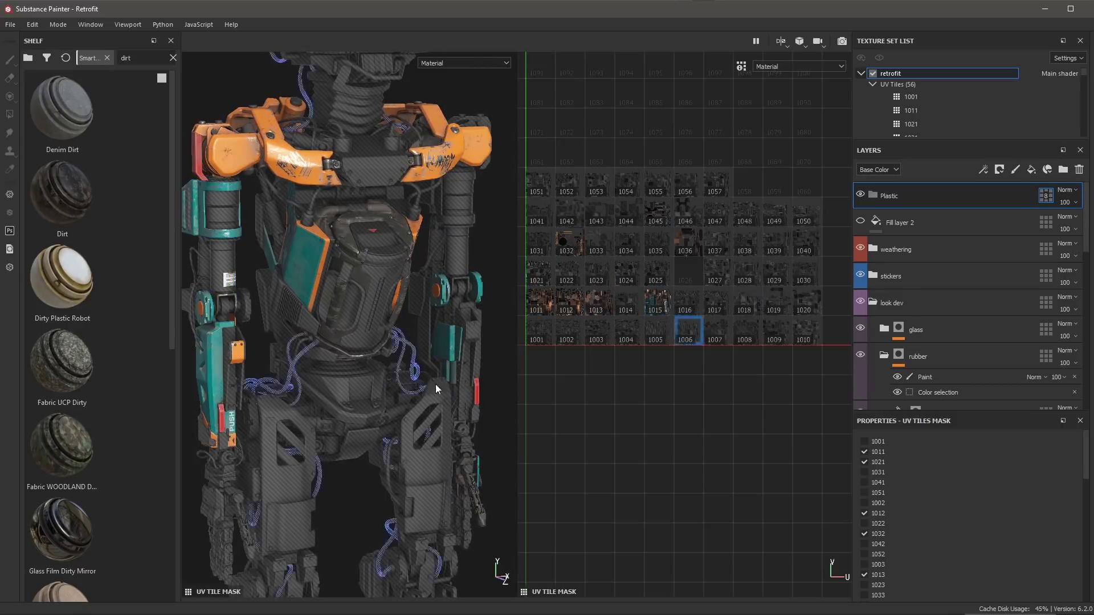
pyautogui.click(477, 344)
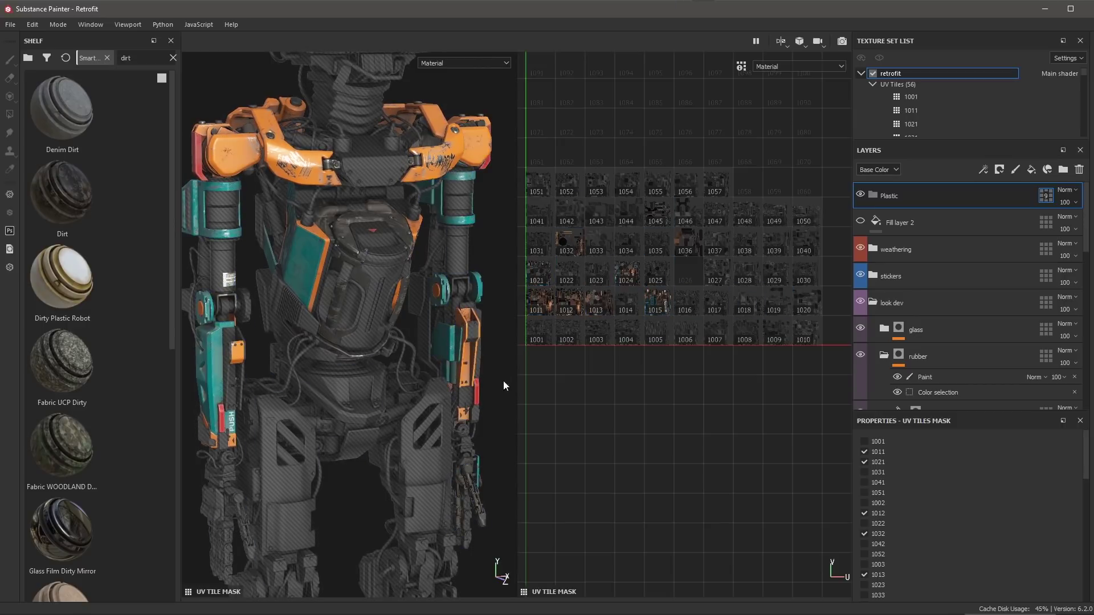
pyautogui.click(250, 350)
# Step: Include the front torso and waist tiles 1007, 1017 and 1033 in the Plastic folder's UV tile mask
pyautogui.click(373, 325)
pyautogui.click(348, 399)
pyautogui.click(354, 443)
pyautogui.keyDown('alt'); pyautogui.moveTo(458, 247); pyautogui.dragTo(414, 254); pyautogui.keyUp('alt')
pyautogui.keyDown('alt'); pyautogui.moveTo(406, 353); pyautogui.dragTo(404, 337, button='right'); pyautogui.keyUp('alt')
pyautogui.keyDown('alt'); pyautogui.moveTo(404, 337); pyautogui.dragTo(382, 367); pyautogui.keyUp('alt')
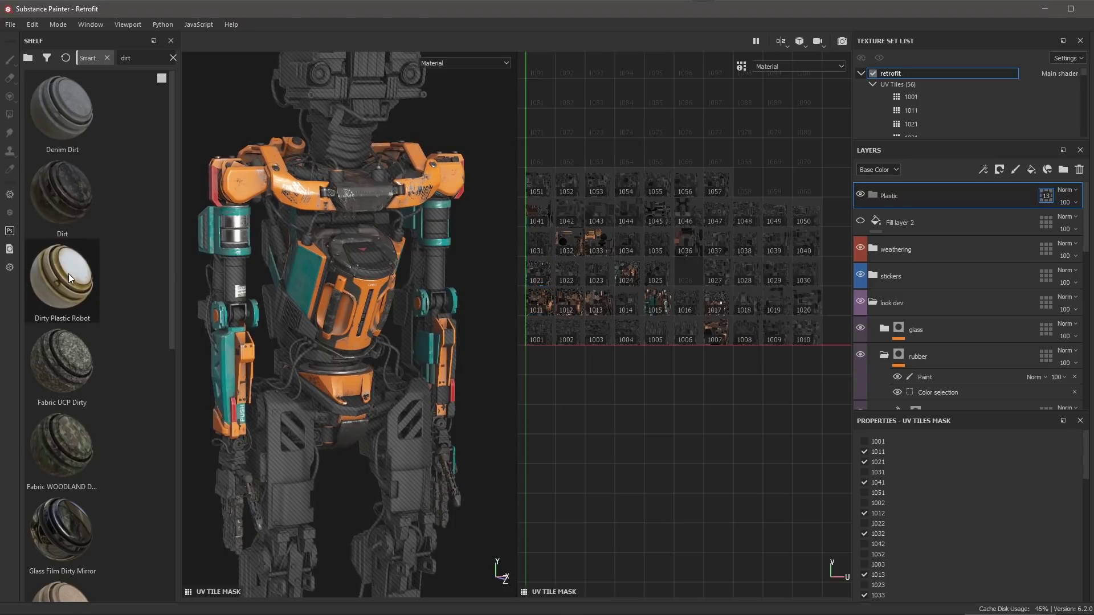
# Step: Place the Dirty Plastic Robot smart material inside the Plastic folder and expand it to show its layers
pyautogui.moveTo(69, 274)
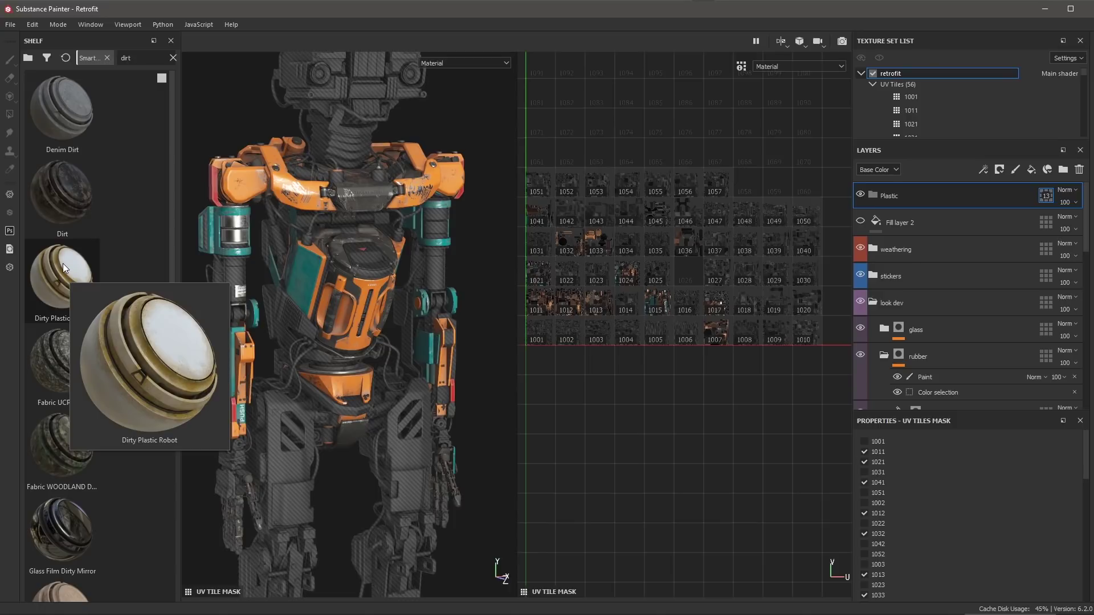
pyautogui.click(62, 263)
pyautogui.moveTo(63, 264); pyautogui.dragTo(877, 200)
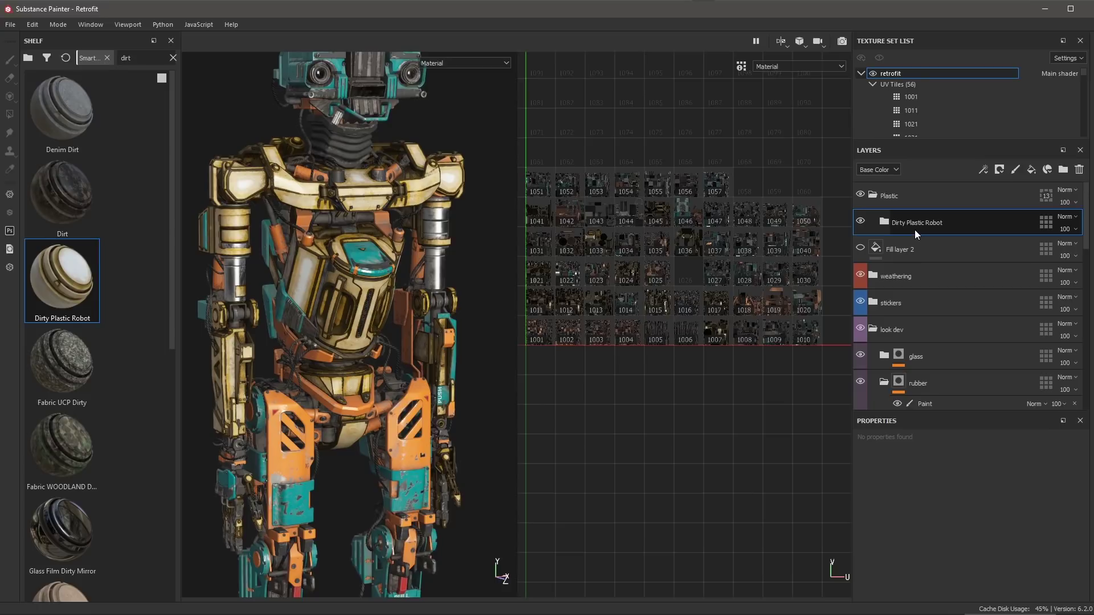
pyautogui.click(884, 220)
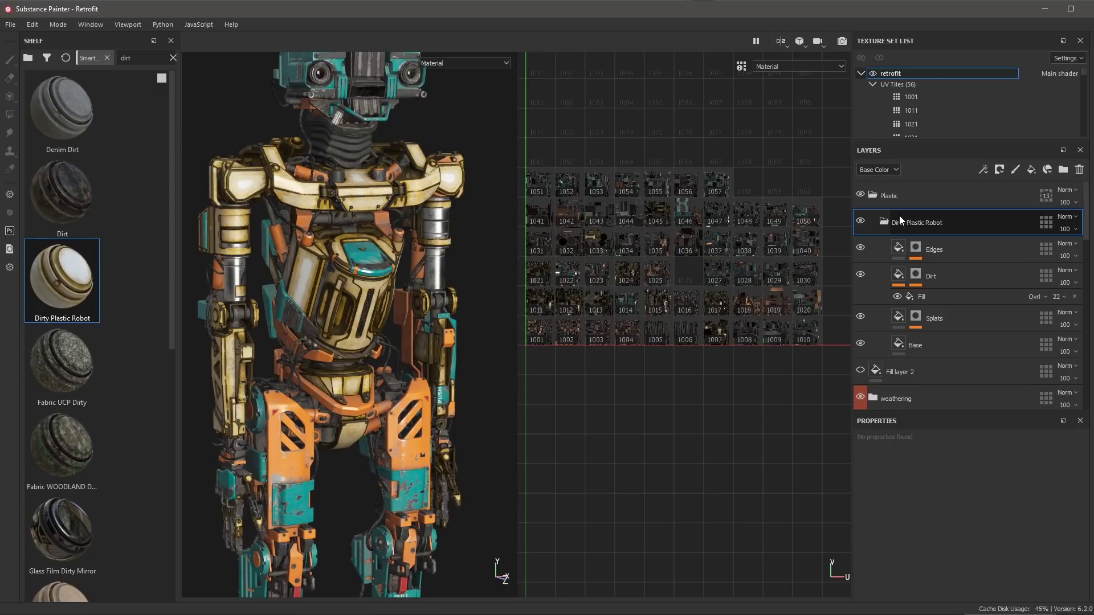
# Step: Add a fill layer named Dirt above the Plastic folder
pyautogui.click(1031, 169)
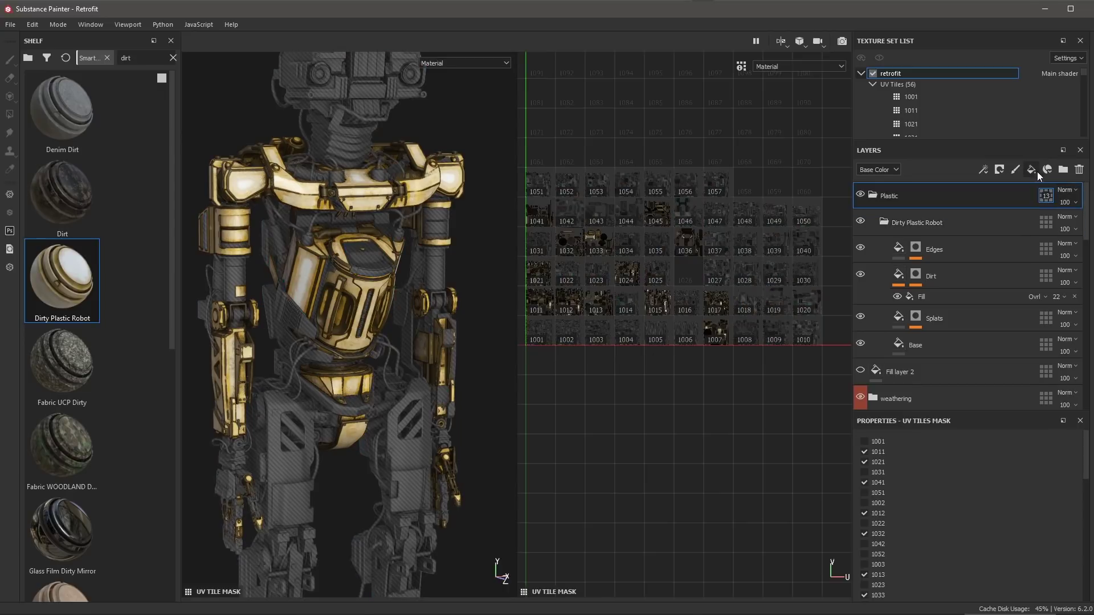
pyautogui.doubleClick(899, 196)
pyautogui.write('Dirt')
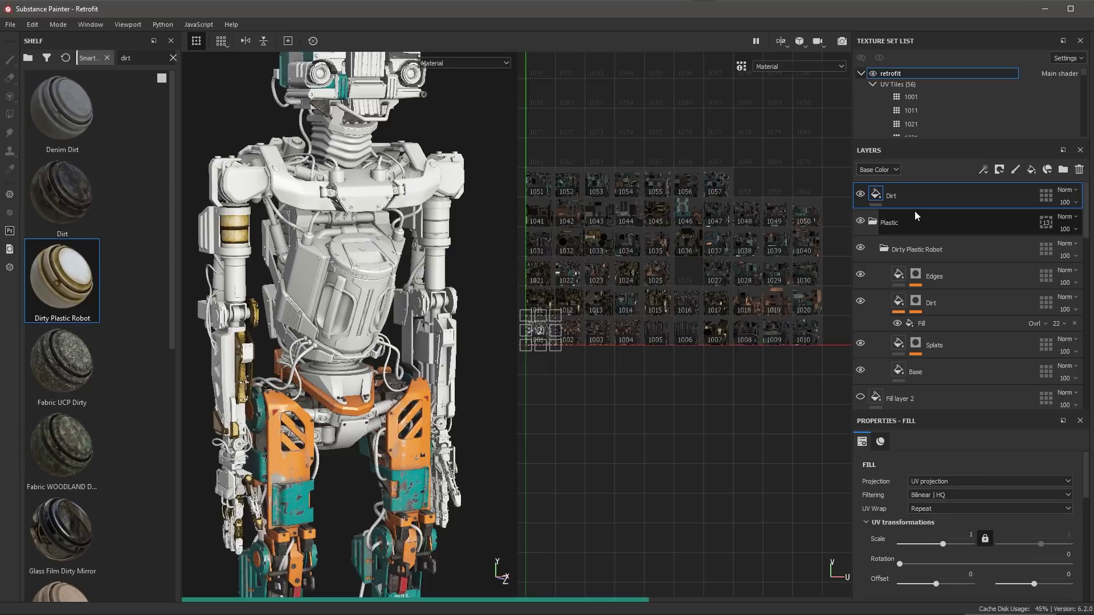
pyautogui.press('Return')
# Step: Limit the Dirt fill layer to color and roughness, raise its roughness, and set its base color to dark grey 0.049
pyautogui.rightClick(782, 279)
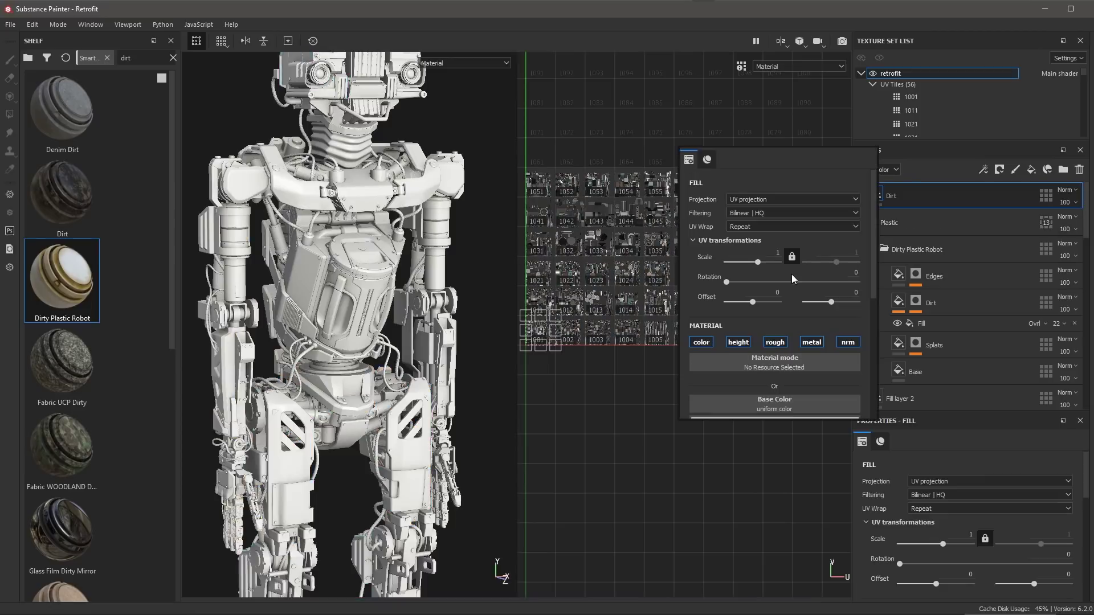
pyautogui.click(740, 342)
pyautogui.click(845, 344)
pyautogui.scroll(-2, 833, 369)
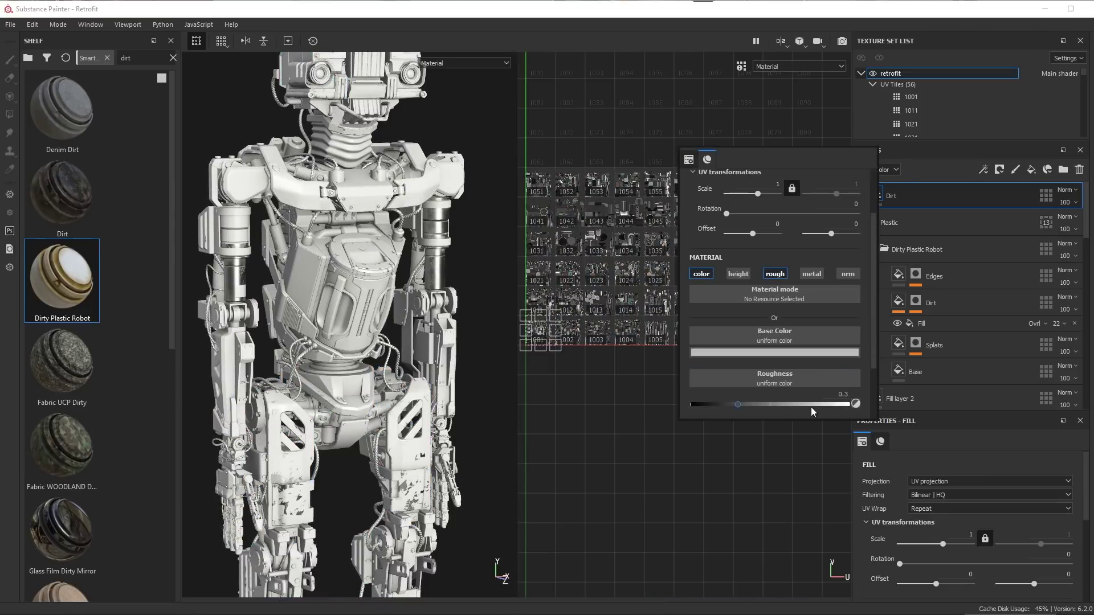
pyautogui.click(811, 405)
pyautogui.click(741, 356)
pyautogui.click(748, 441)
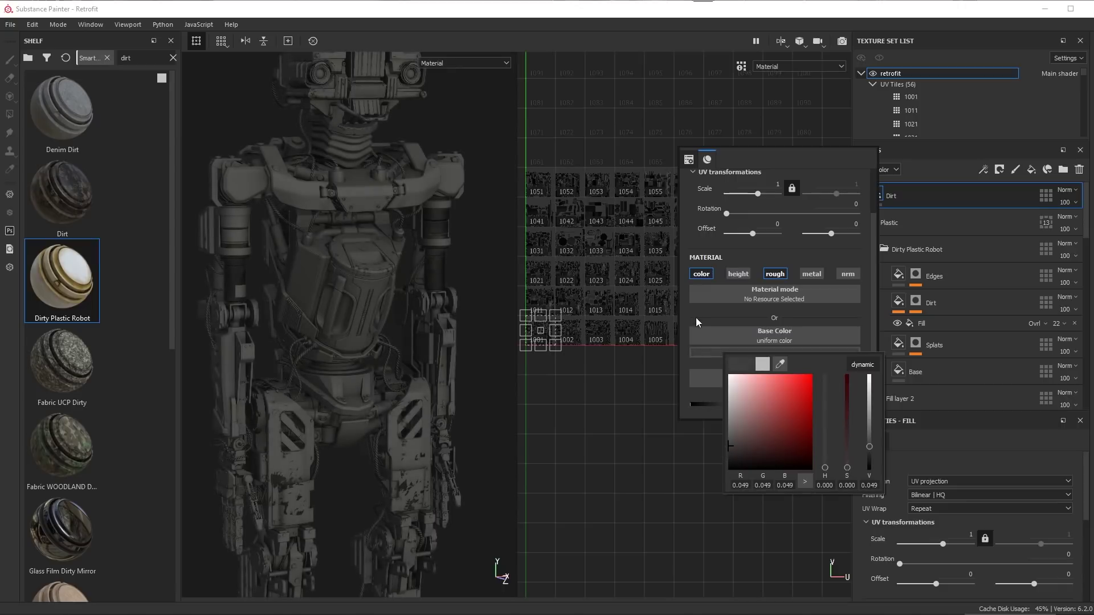
pyautogui.click(696, 317)
# Step: Add a black mask to the Dirt fill layer and drive it with a Dirt generator
pyautogui.click(999, 170)
pyautogui.click(998, 195)
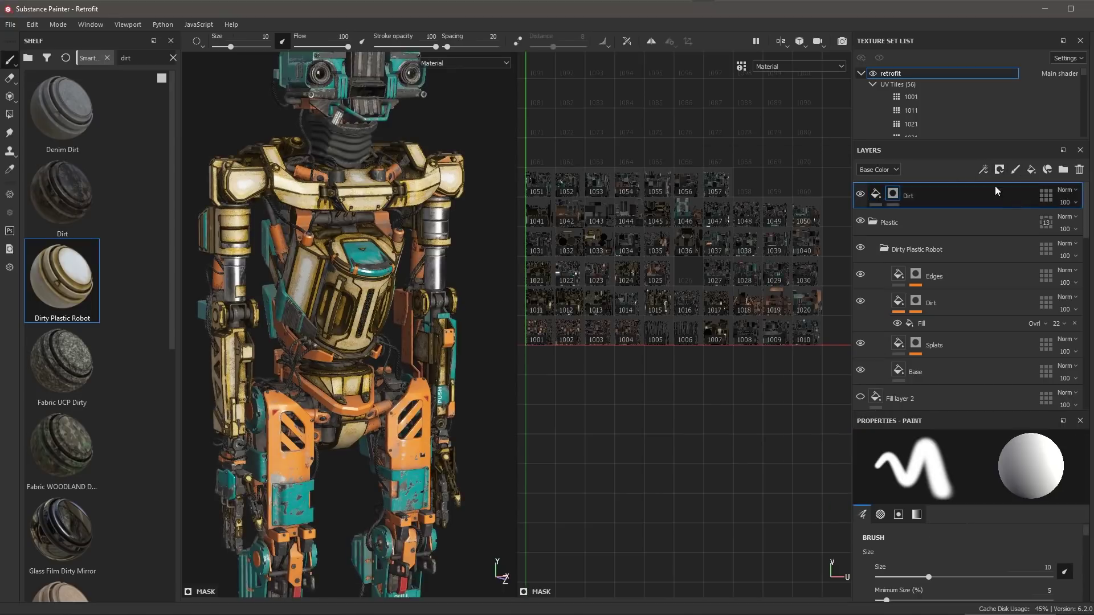
pyautogui.click(984, 170)
pyautogui.click(998, 187)
pyautogui.click(868, 464)
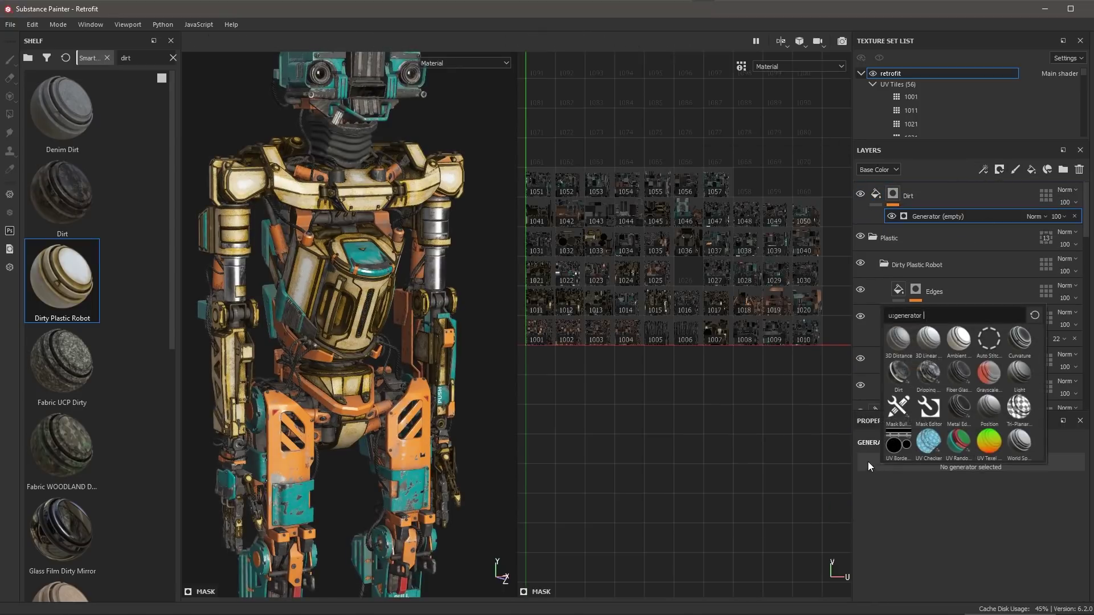
pyautogui.click(900, 368)
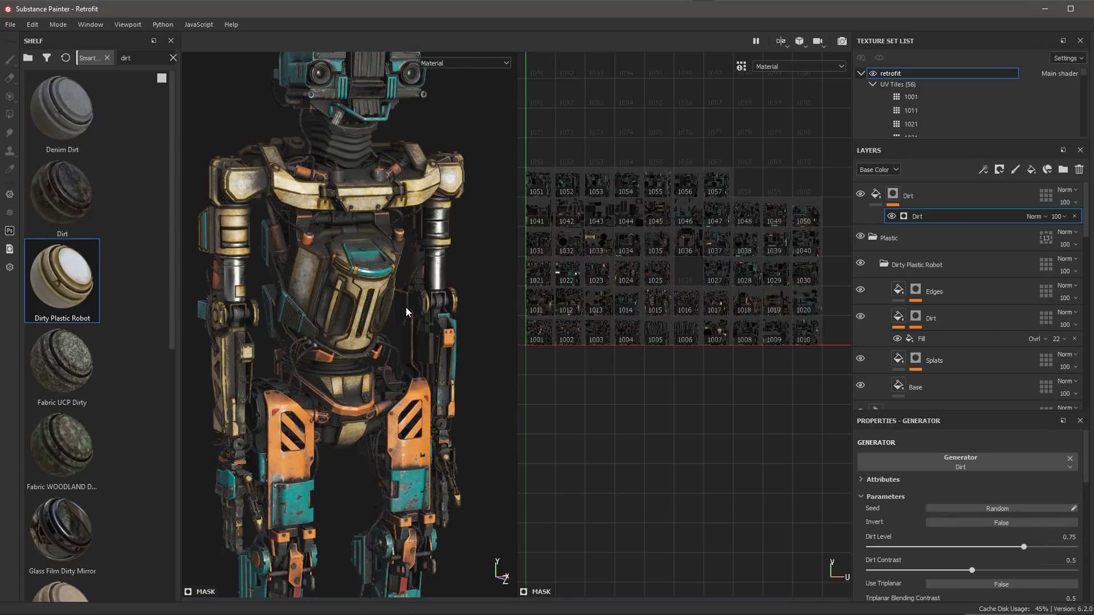
# Step: Set the generator's Dirt Level to 0.68 and Dirt Contrast to 0.41
pyautogui.scroll(-2, 918, 443)
pyautogui.moveTo(1010, 479); pyautogui.dragTo(1058, 479)
pyautogui.moveTo(971, 502)
pyautogui.mouseDown()
pyautogui.moveTo(927, 502)
pyautogui.moveTo(952, 502)
pyautogui.mouseUp()
pyautogui.moveTo(1059, 479); pyautogui.dragTo(1009, 479)
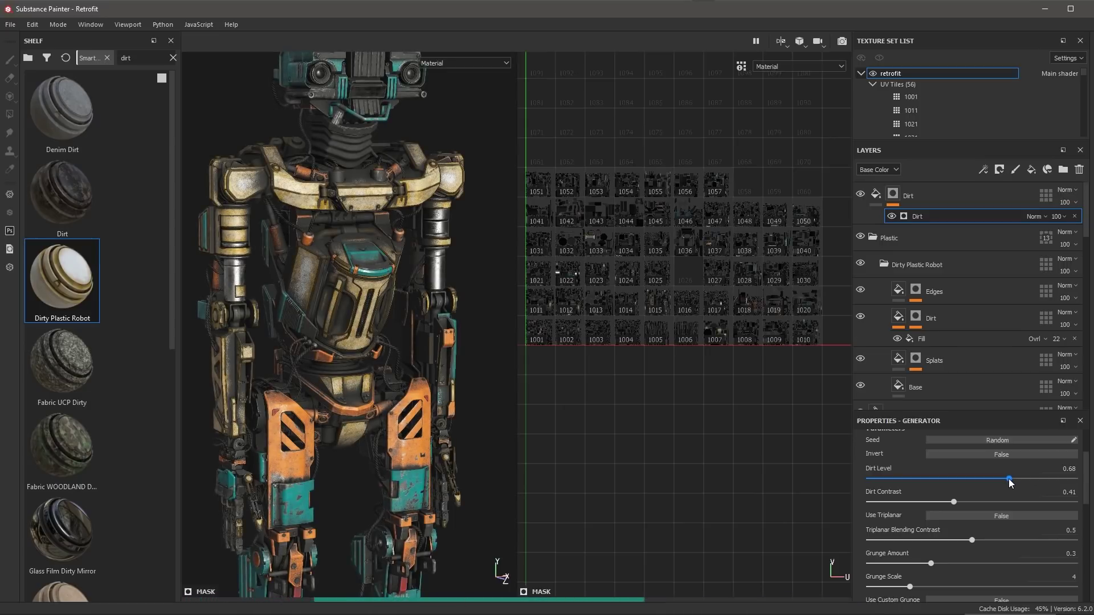